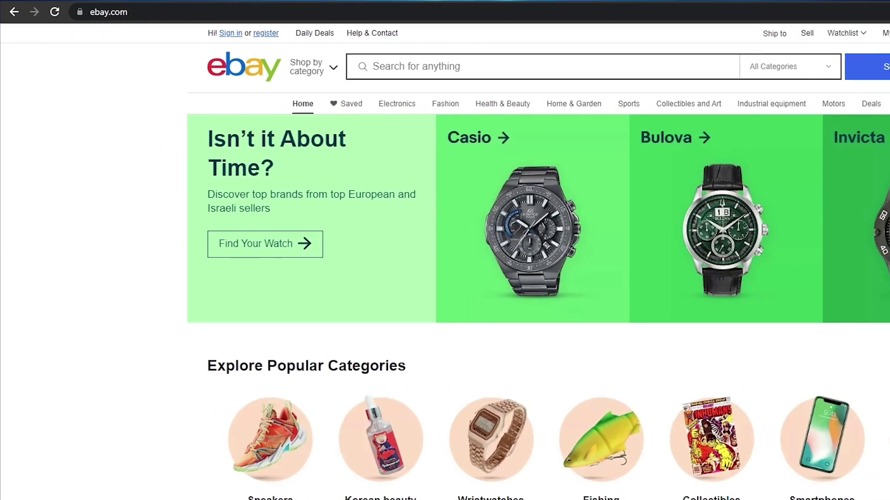
- Register a new eBay Business account, filling in business name, email, password and location
scroll(479, 379, down, 10)
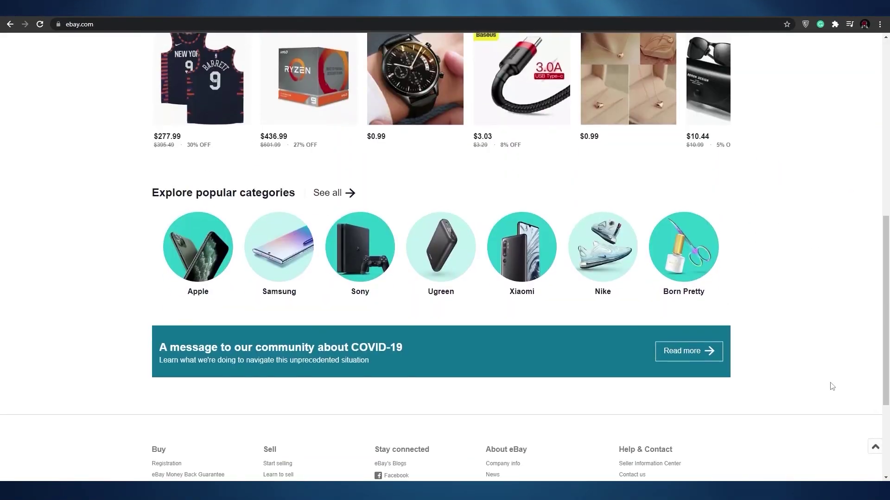
scroll(831, 386, up, 10)
scroll(832, 386, up, 2)
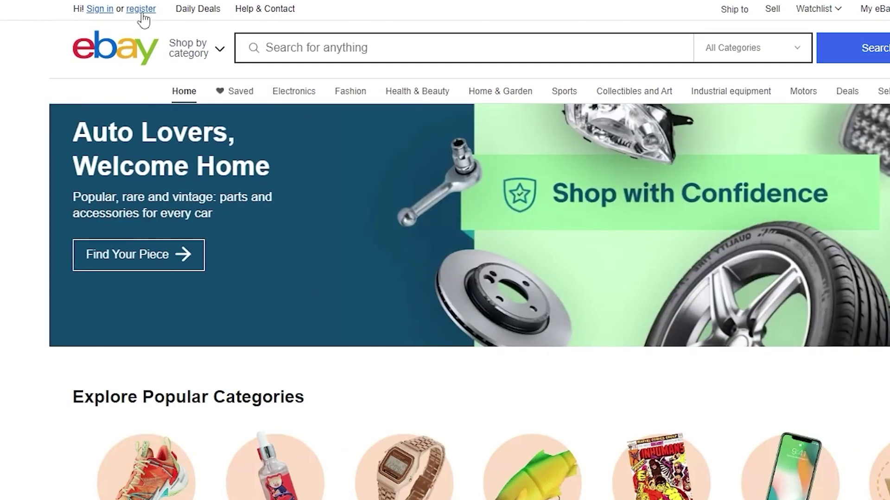
click(142, 9)
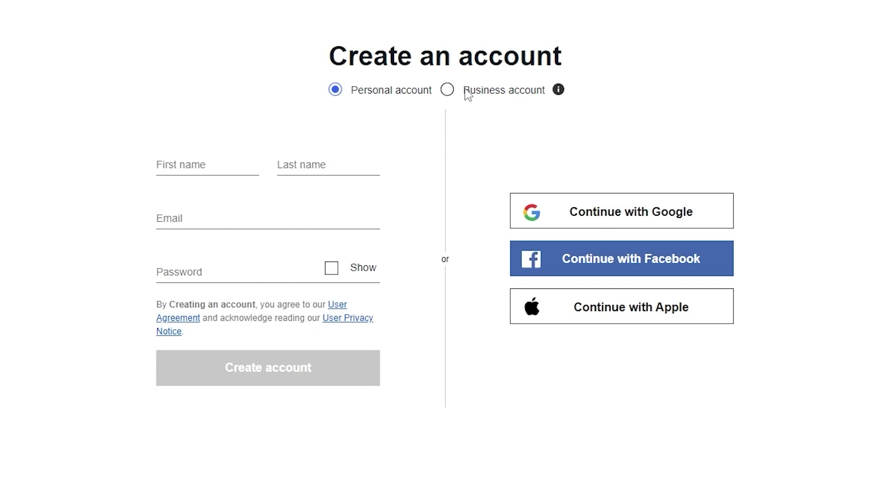
click(447, 91)
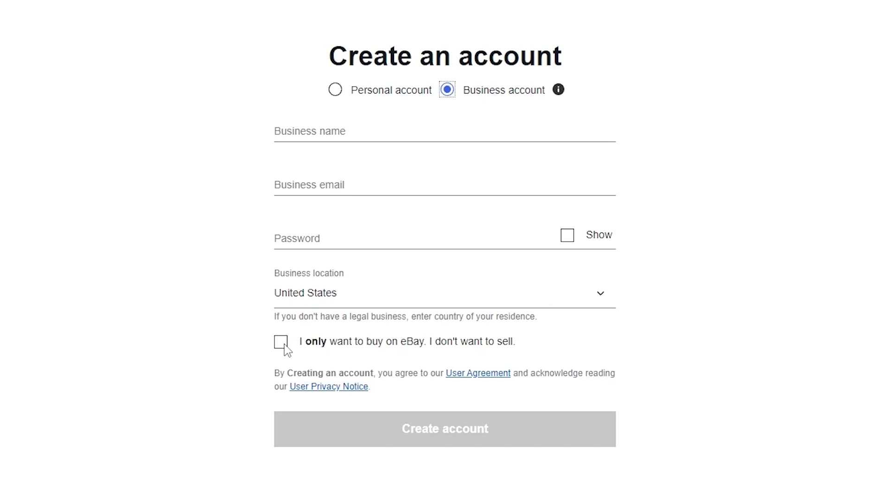
click(341, 125)
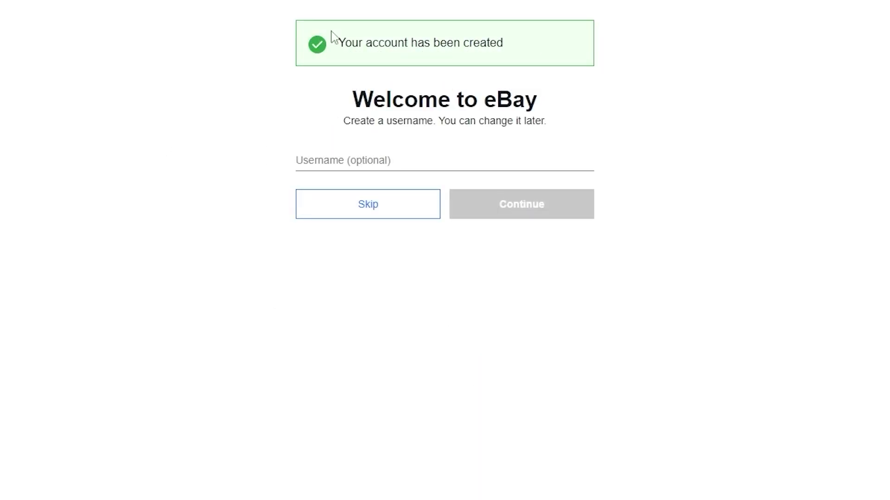
- Pick a saved username from autofill for the new account and continue to seller setup
click(343, 158)
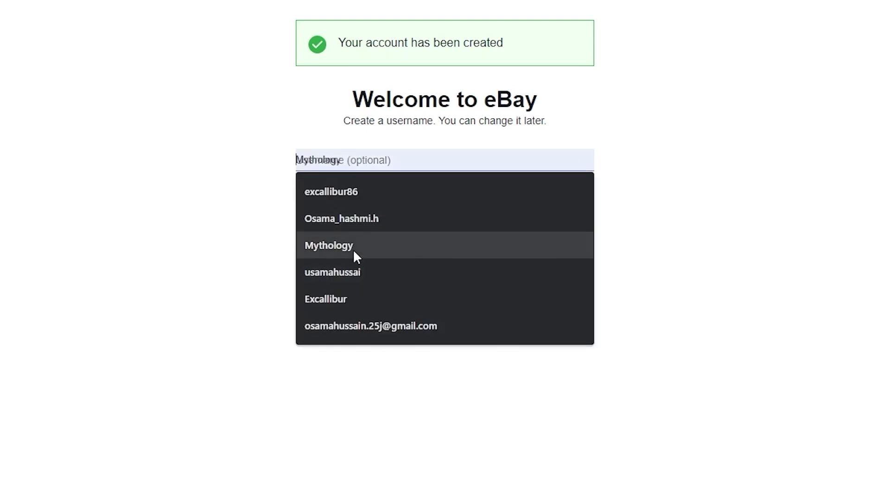
click(366, 232)
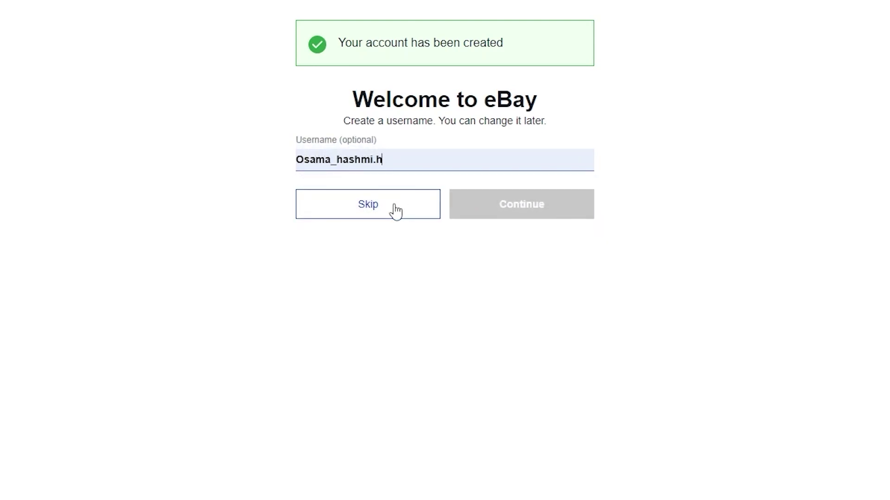
click(573, 225)
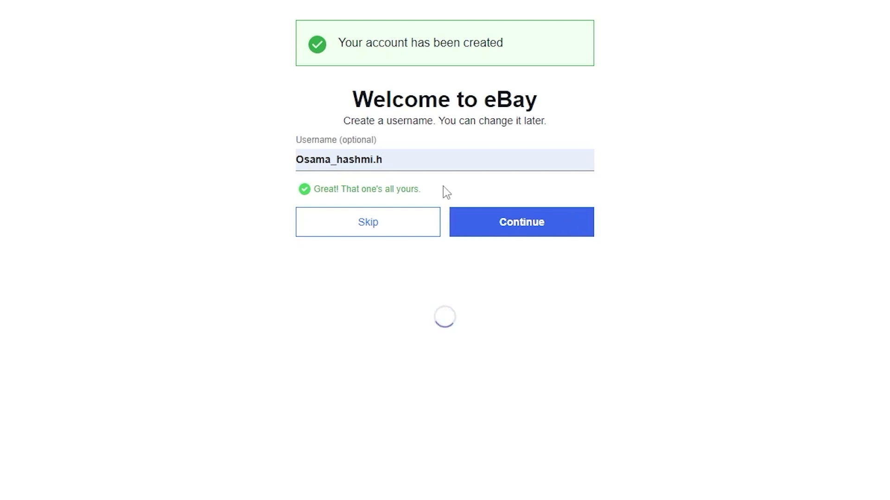
click(566, 220)
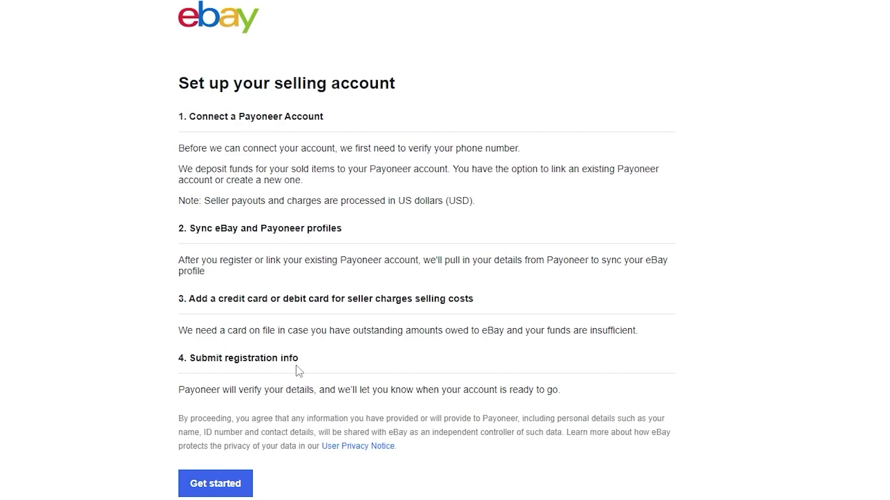
- Begin seller setup, choose +92 Pakistan as phone country code and request a texted security code
click(218, 486)
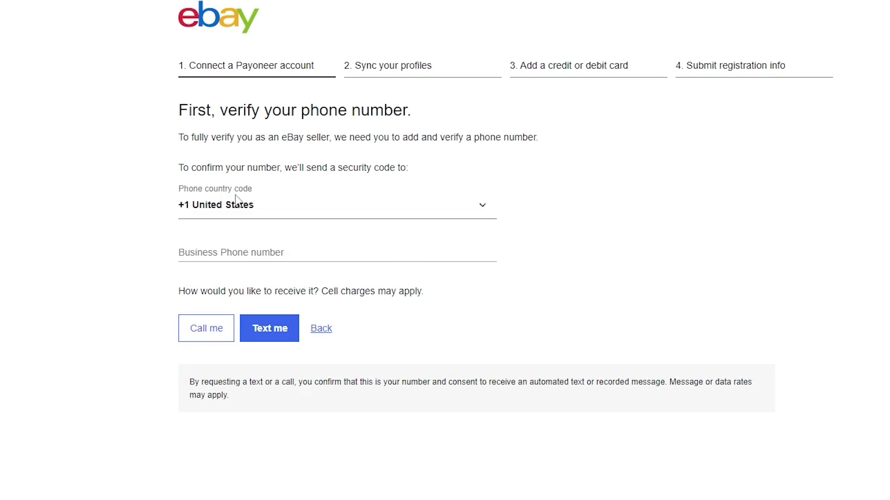
click(244, 209)
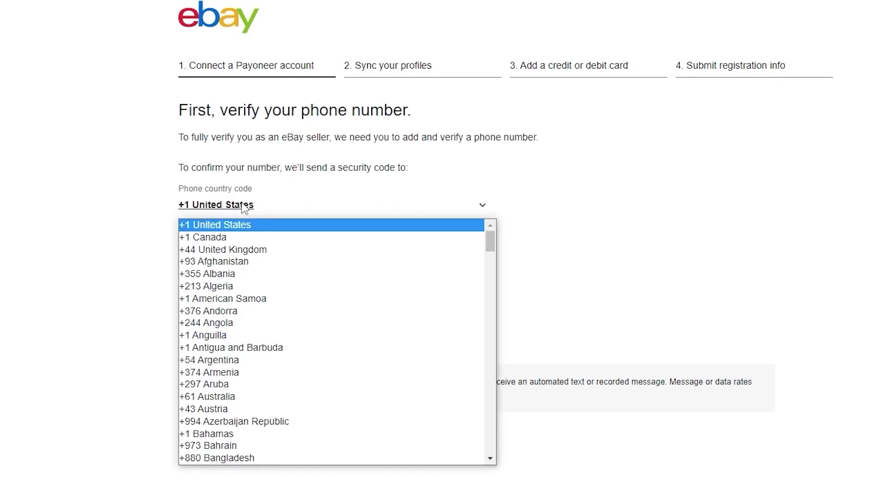
text(+92)
click(228, 252)
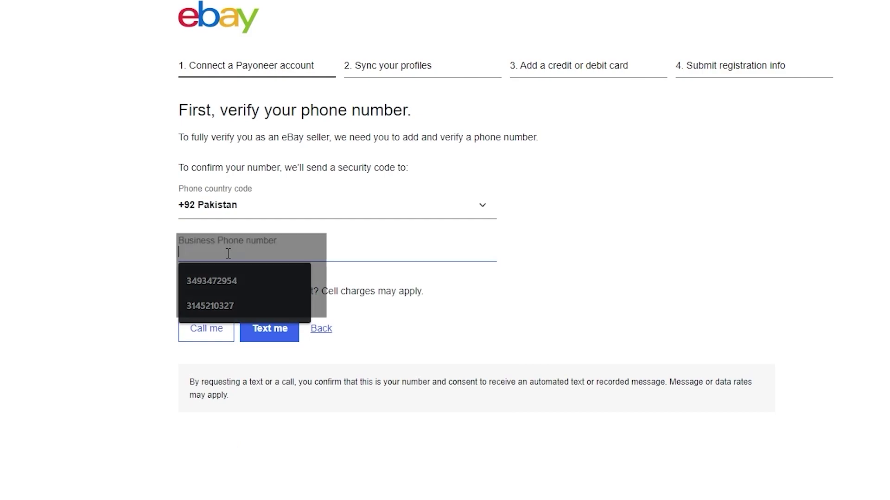
click(213, 280)
click(133, 257)
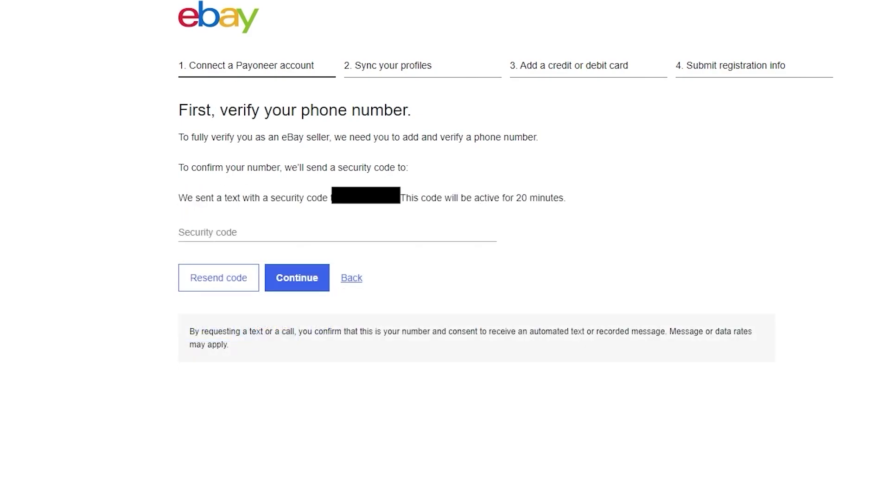
- Enter the texted security code and submit it to verify the business phone
click(287, 229)
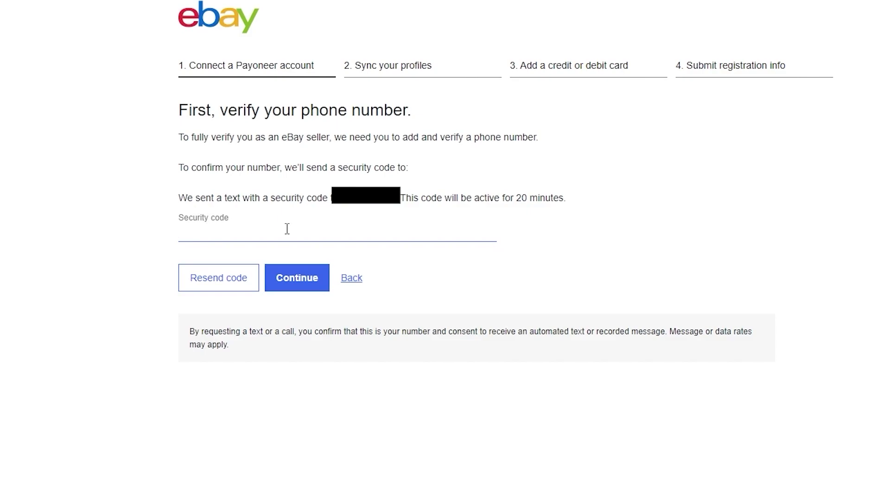
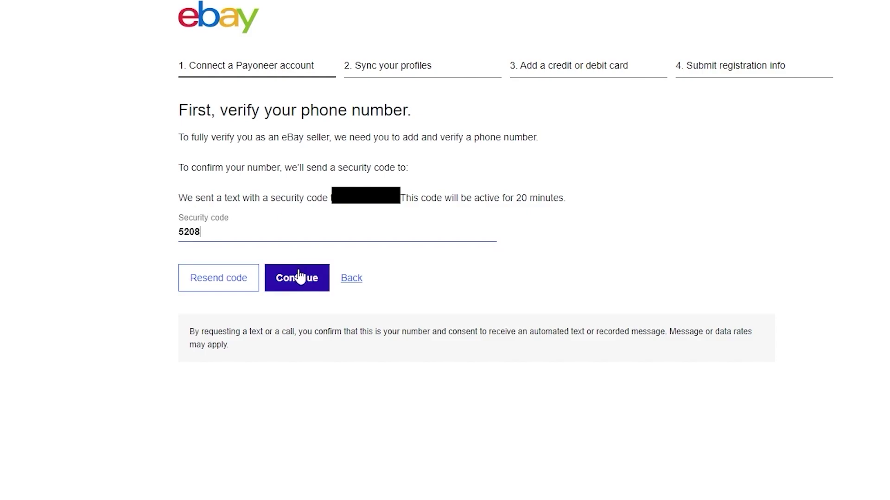
click(295, 284)
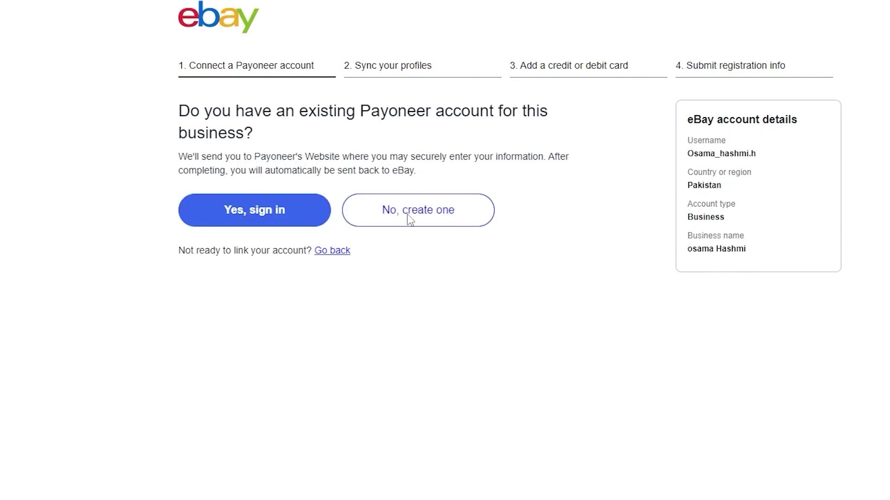
- Answer Yes to signing in with an existing Payoneer account
click(250, 225)
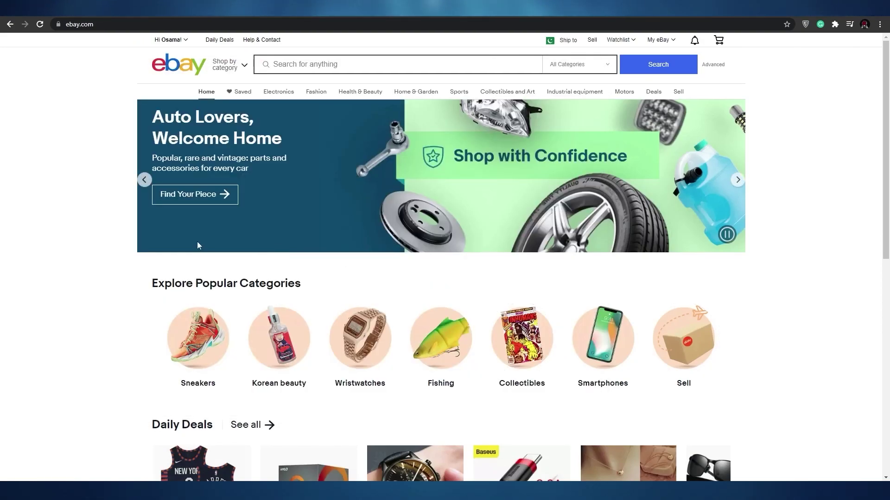
scroll(63, 259, down, 2)
scroll(65, 261, up, 1)
scroll(65, 261, up, 2)
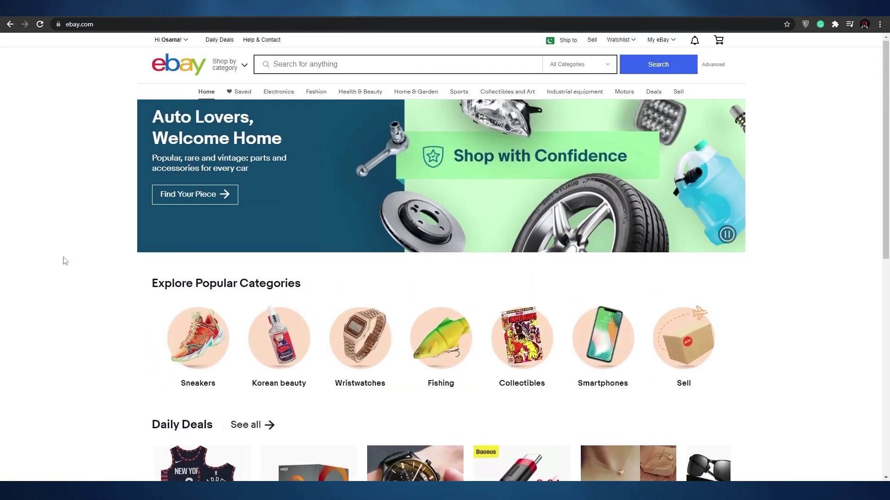
- Go to Account settings, Business info, then Payment Information > Payments
mouse_move(179, 43)
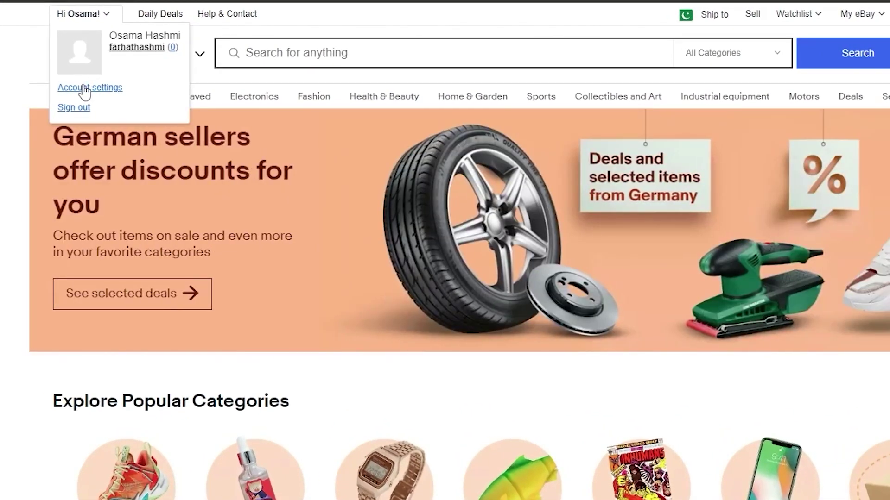
click(84, 89)
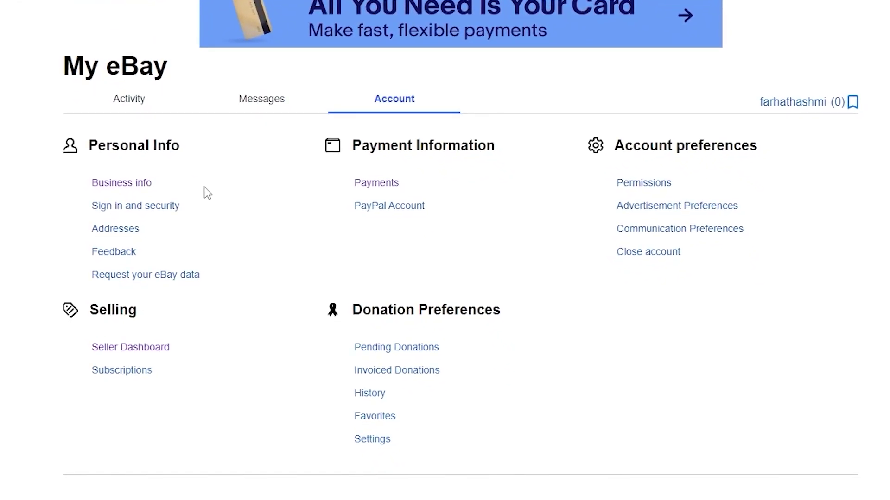
click(146, 187)
scroll(475, 195, down, 2)
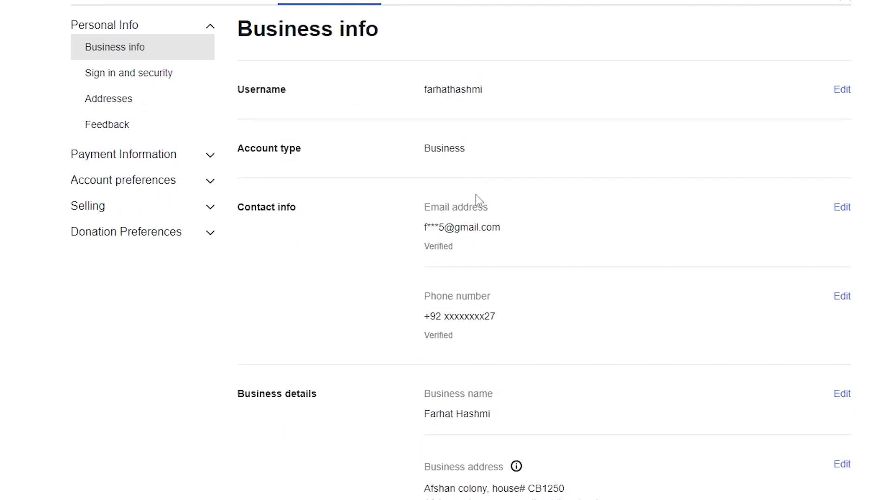
scroll(473, 287, down, 3)
scroll(484, 290, up, 5)
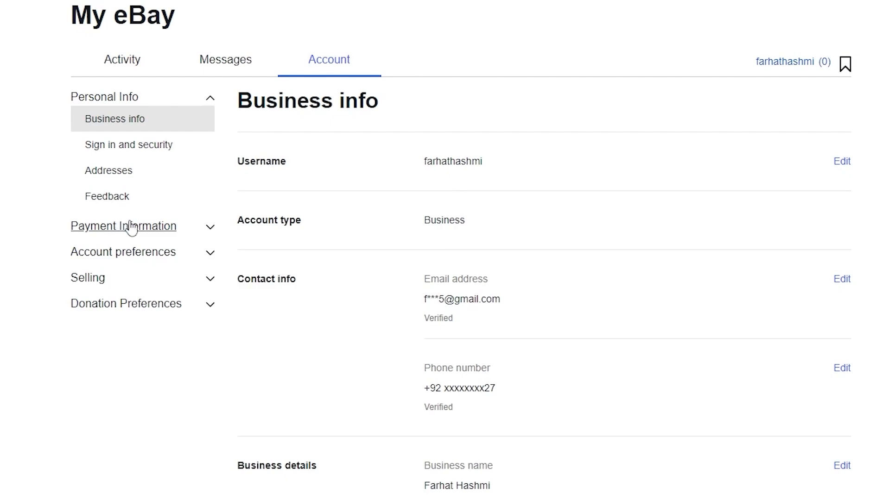
click(207, 231)
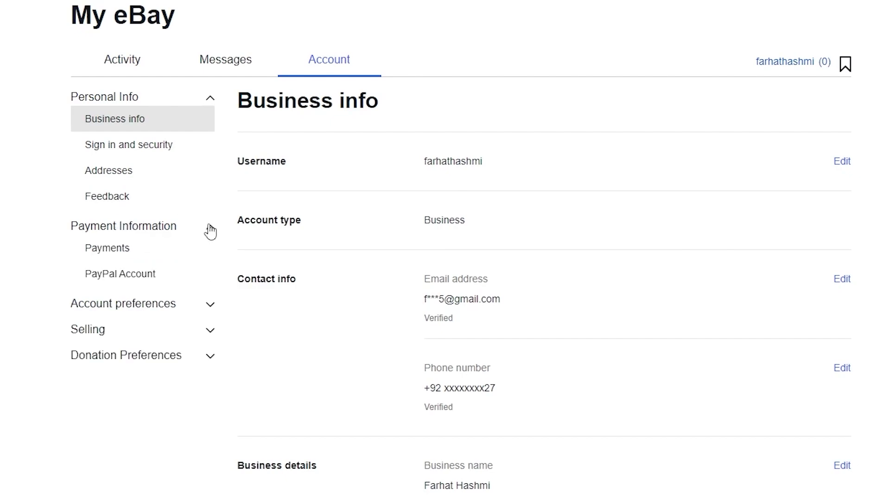
click(116, 249)
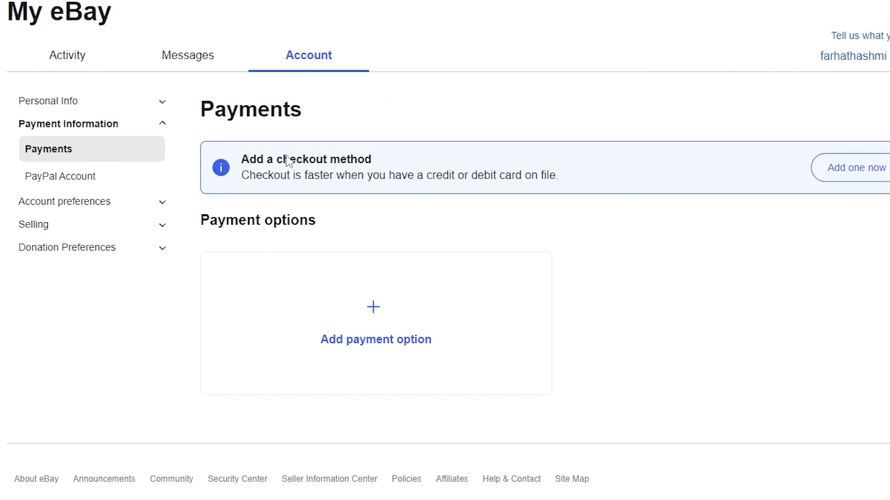
- Add a Visa credit card as a payment option on the account
click(375, 313)
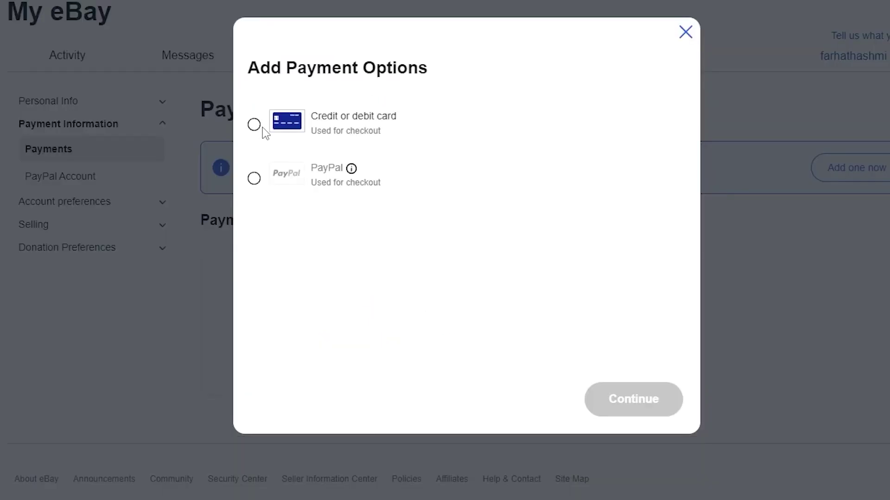
click(254, 124)
click(633, 400)
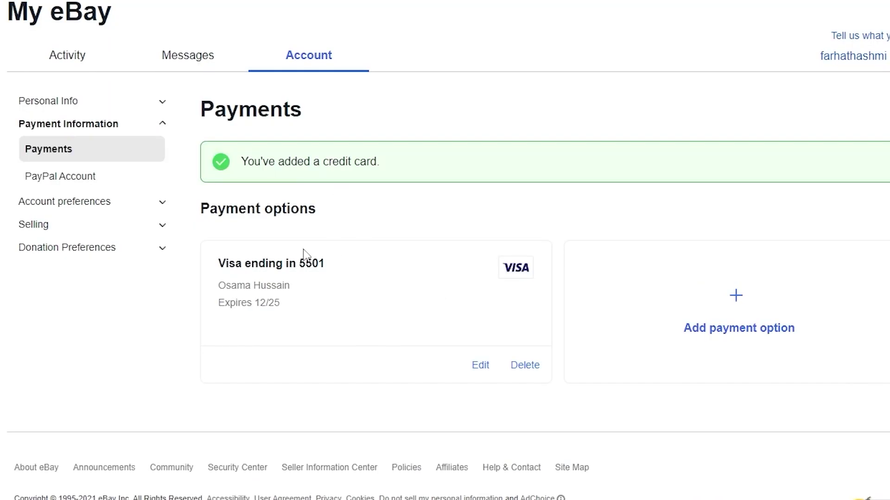
click(161, 224)
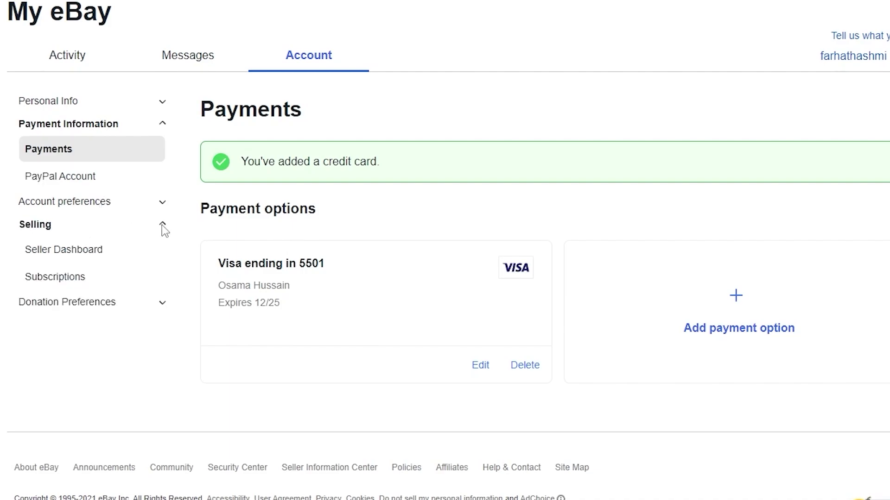
- Open Personal Information in a new tab, then choose Start selling from the Seller Dashboard
click(83, 258)
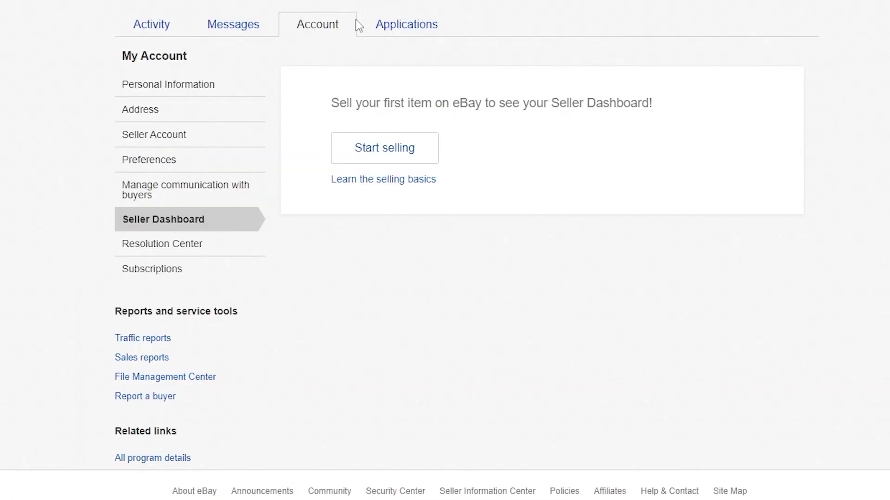
mouse_move(317, 33)
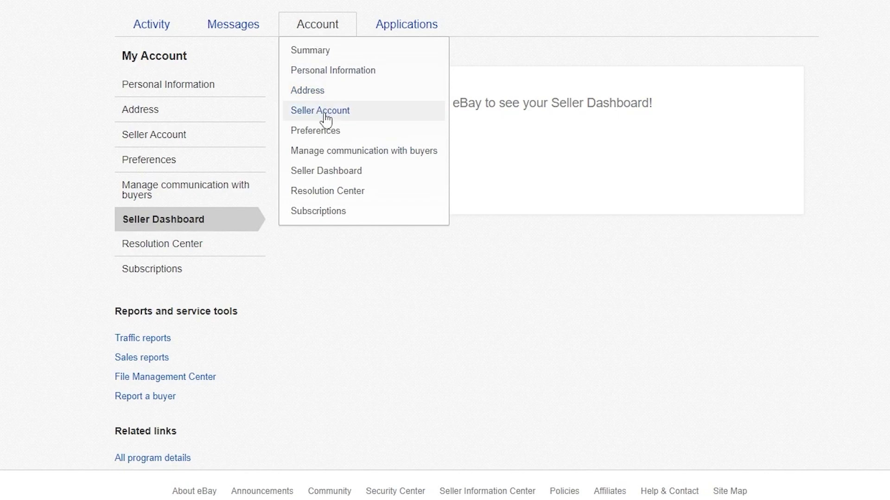
right_click(334, 73)
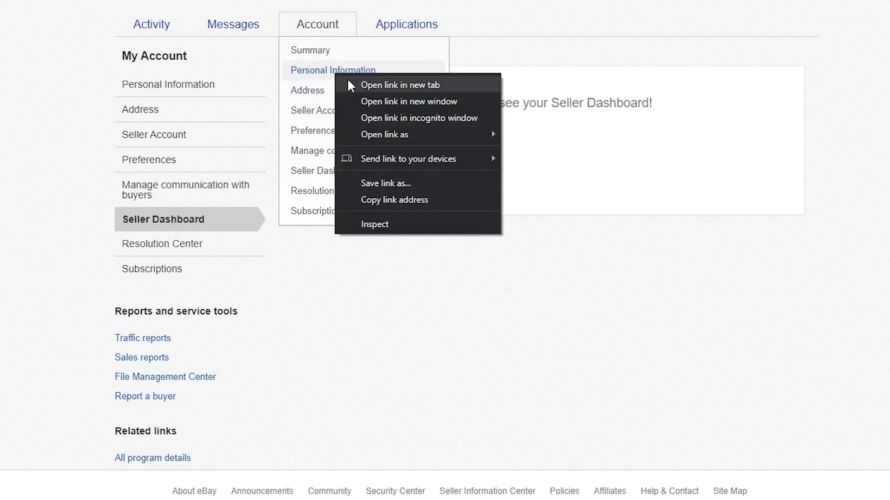
click(349, 81)
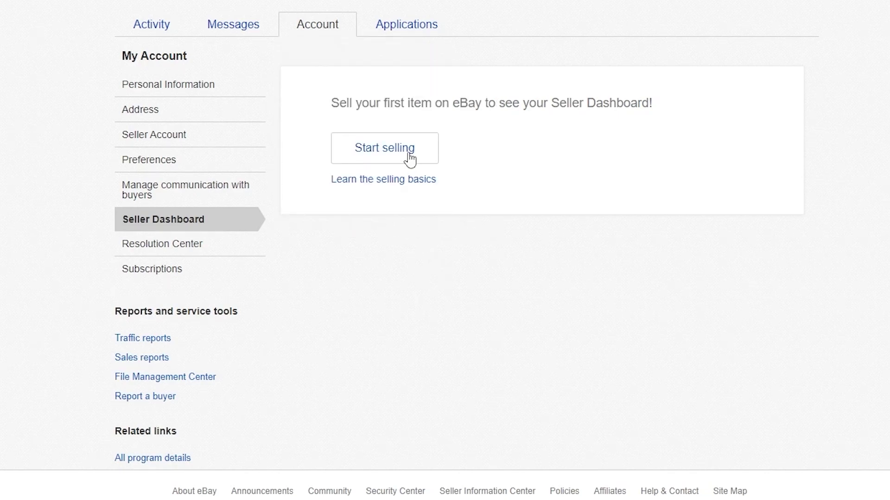
click(410, 158)
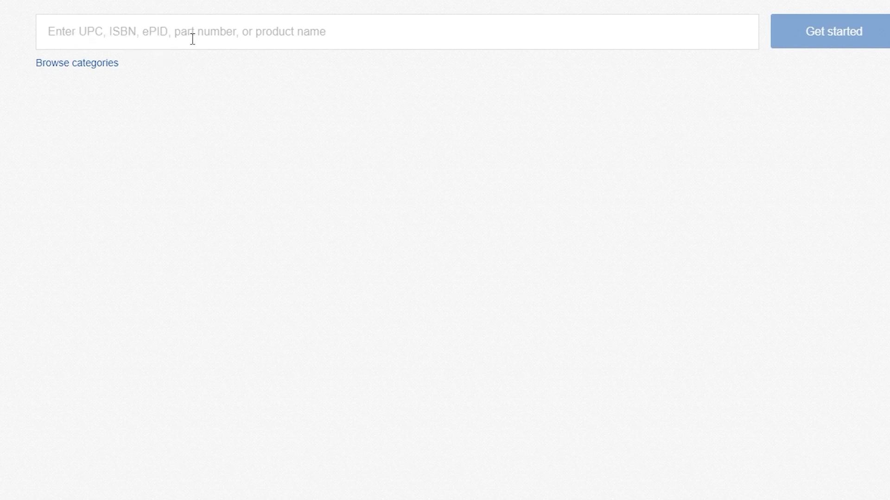
- Search the catalog for 'Microphone' and scroll to the Blue Snowball iCE USB Mic - Black
click(279, 38)
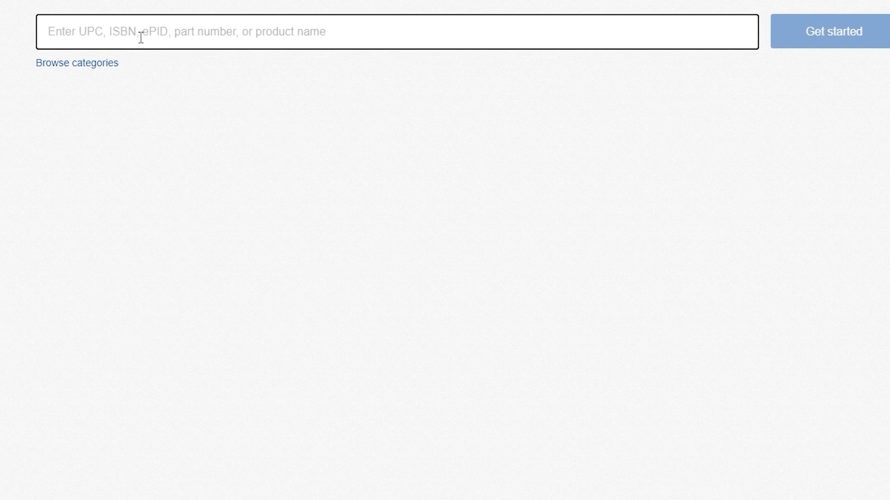
text(Microphone)
key(Return)
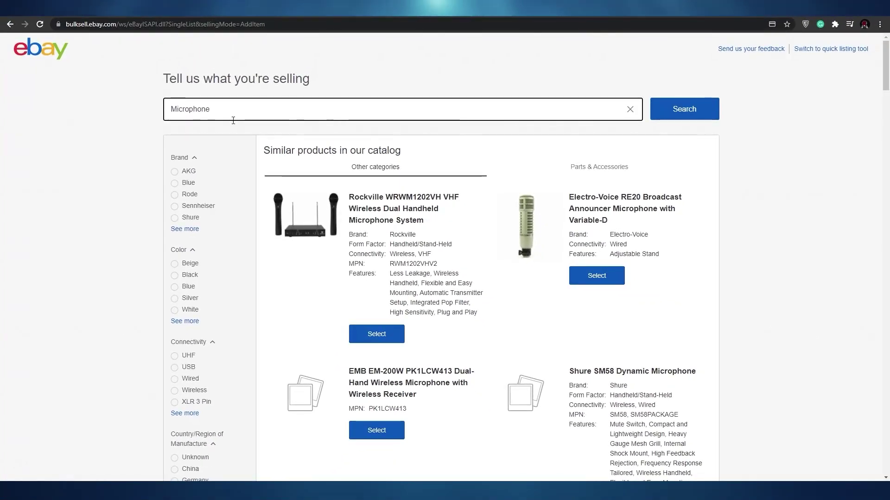
scroll(407, 163, down, 1)
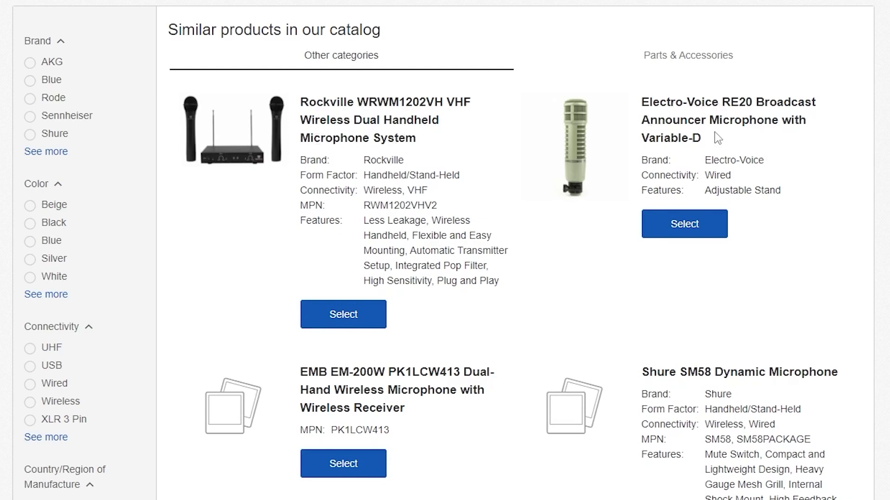
scroll(716, 137, down, 1)
scroll(681, 93, down, 1)
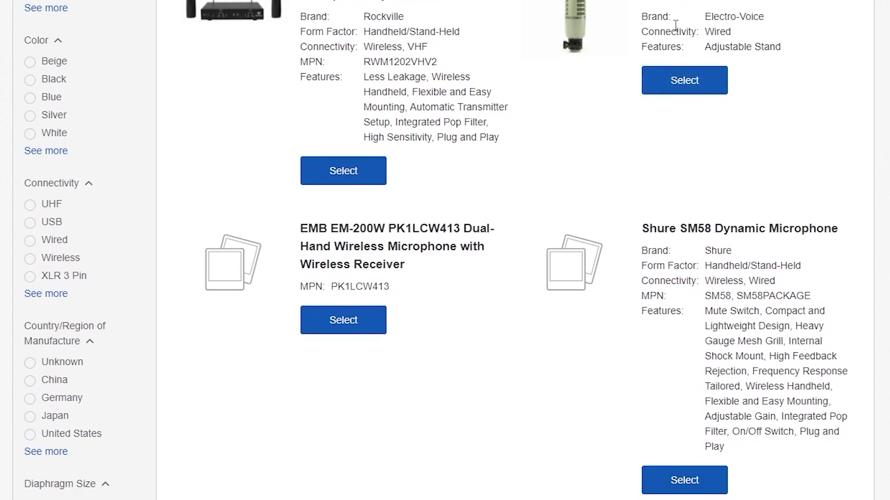
scroll(327, 304, down, 2)
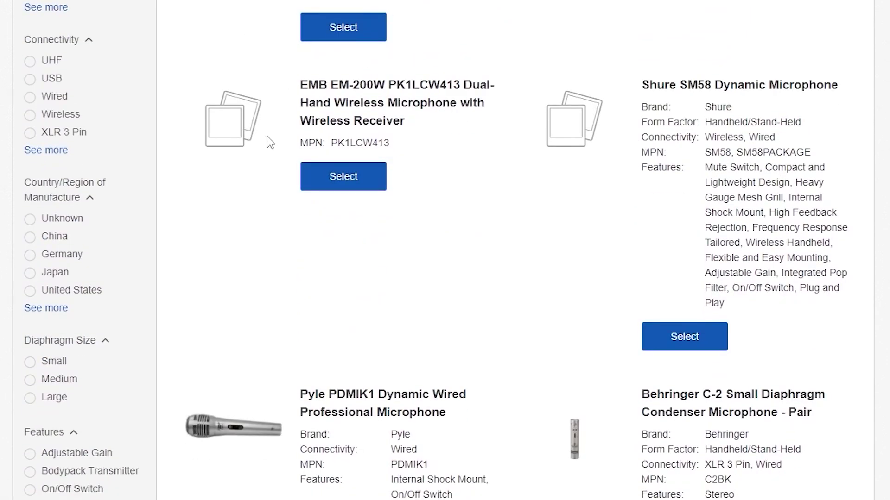
scroll(260, 204, down, 11)
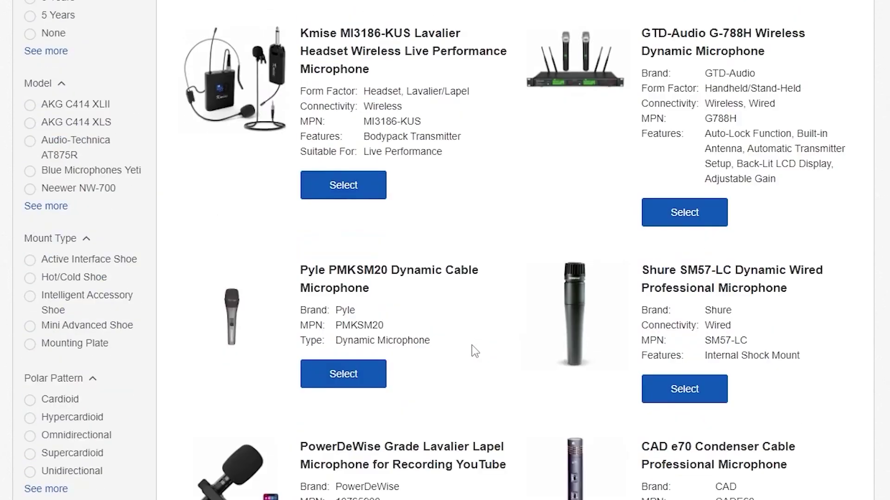
scroll(472, 347, down, 7)
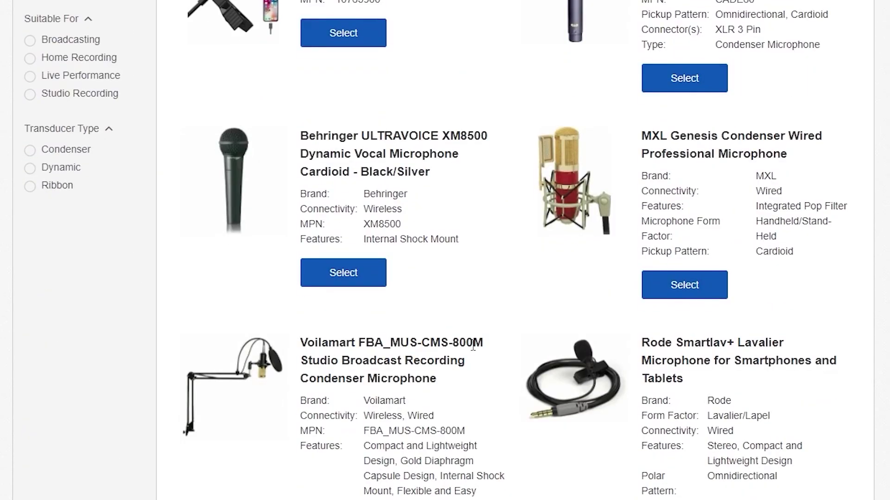
scroll(472, 345, down, 7)
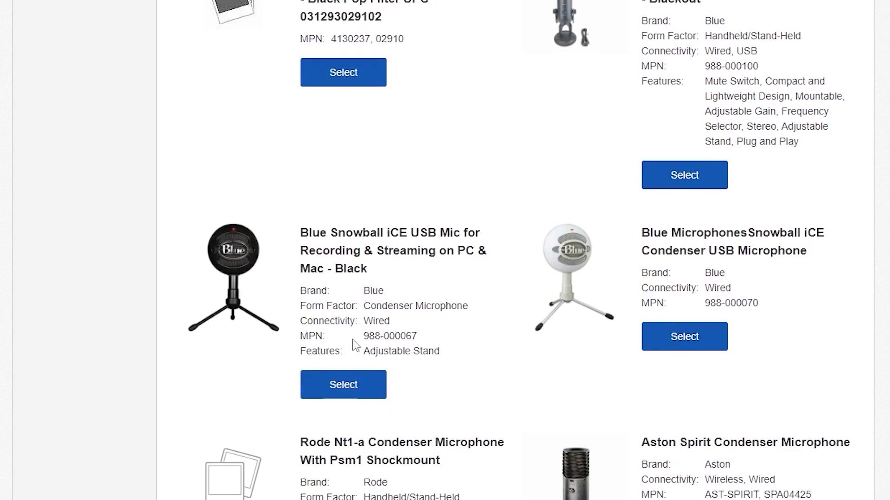
- Select the black Blue Snowball iCE USB Mic and use it as the listing's catalog product
click(342, 389)
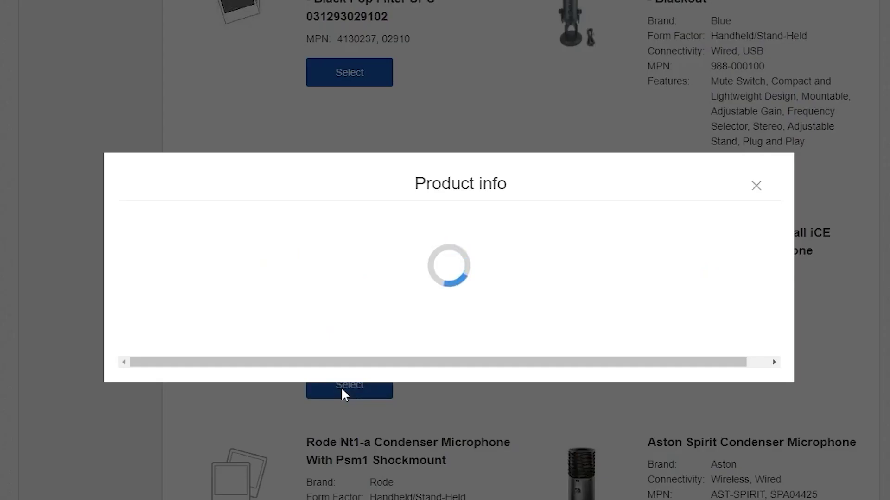
scroll(287, 368, down, 5)
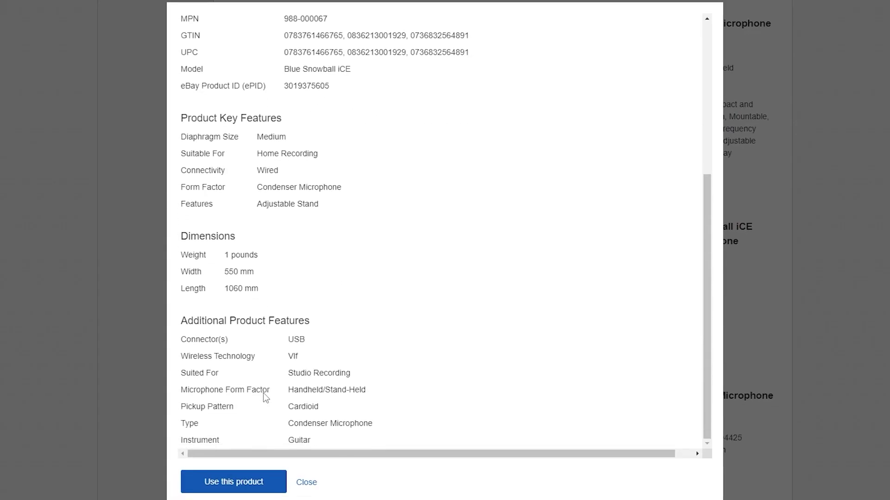
scroll(264, 393, up, 5)
scroll(271, 417, down, 5)
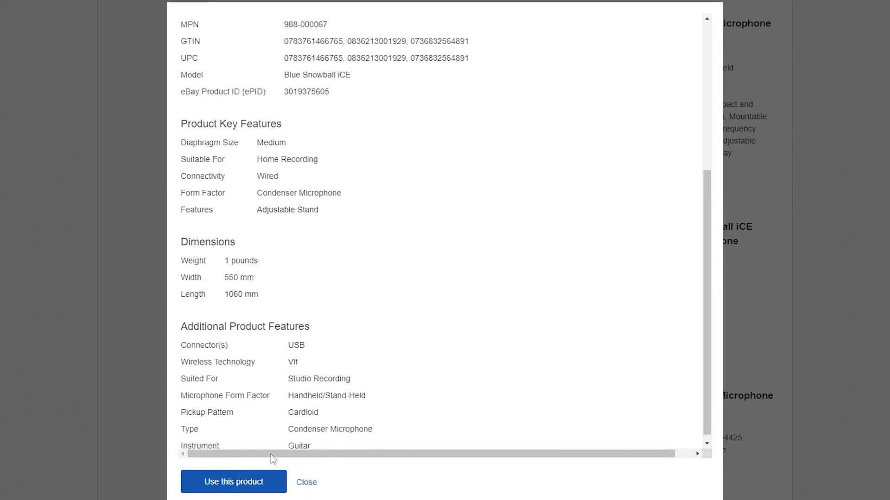
click(259, 482)
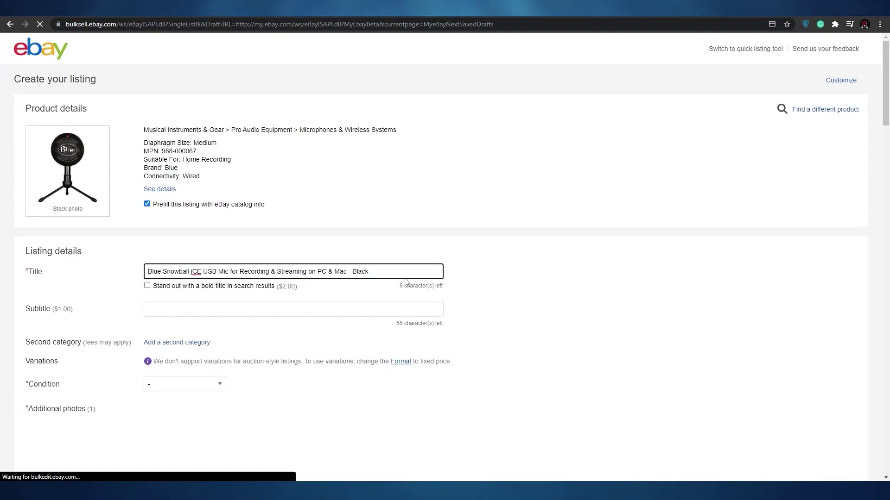
- Scroll through the Create your listing form down to the Selling details section
scroll(124, 324, down, 3)
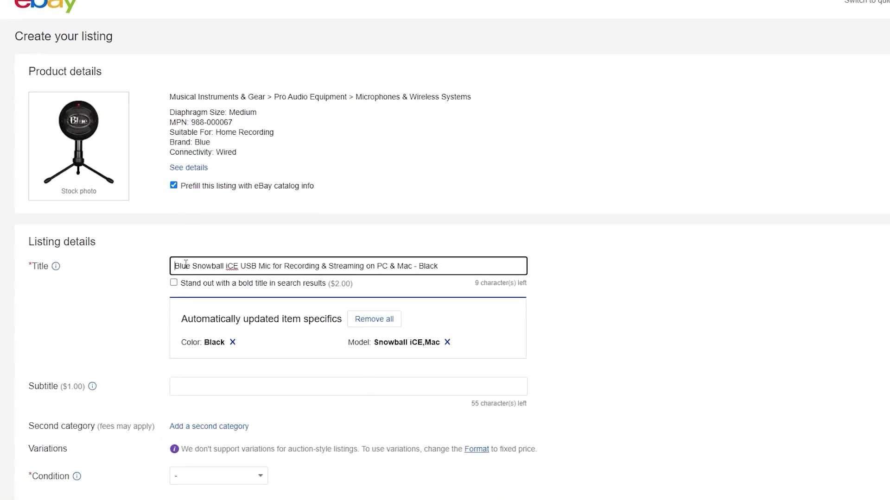
scroll(324, 255, down, 6)
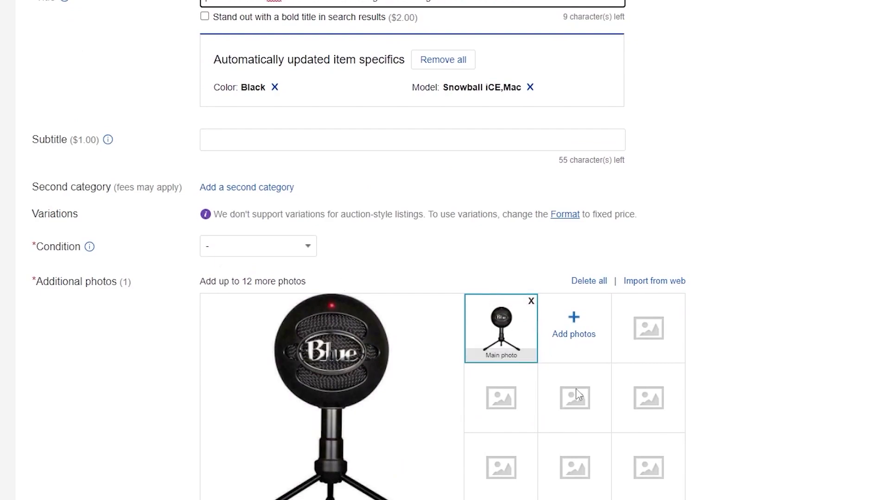
scroll(576, 388, down, 4)
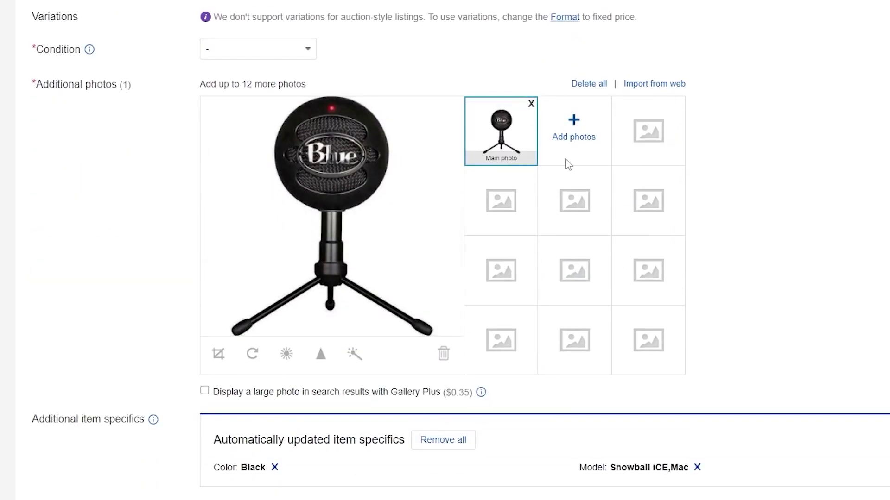
scroll(551, 397, down, 4)
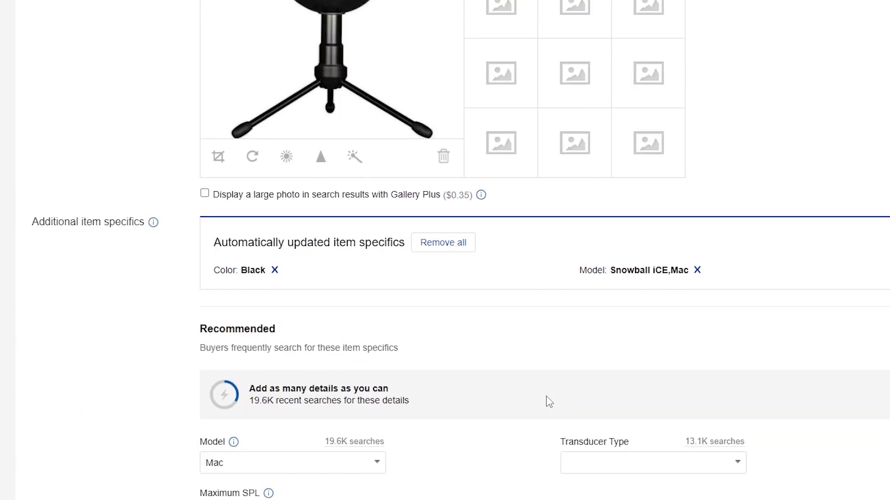
scroll(549, 401, down, 4)
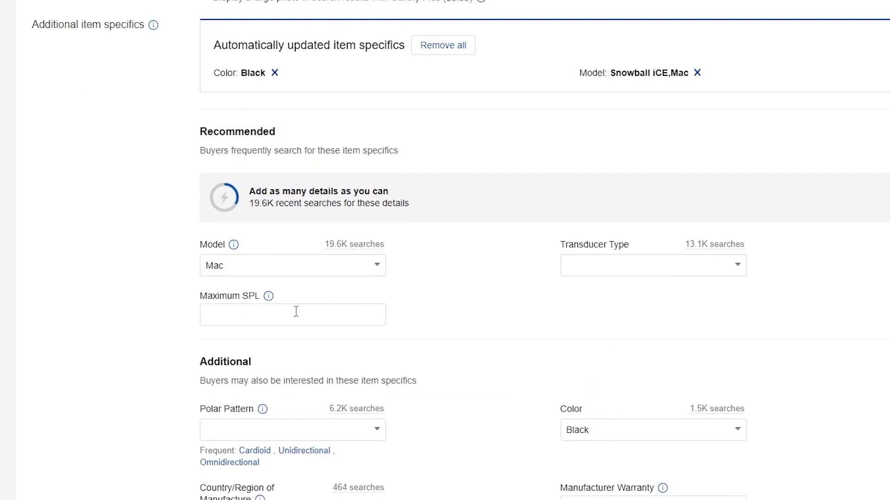
scroll(635, 264, down, 4)
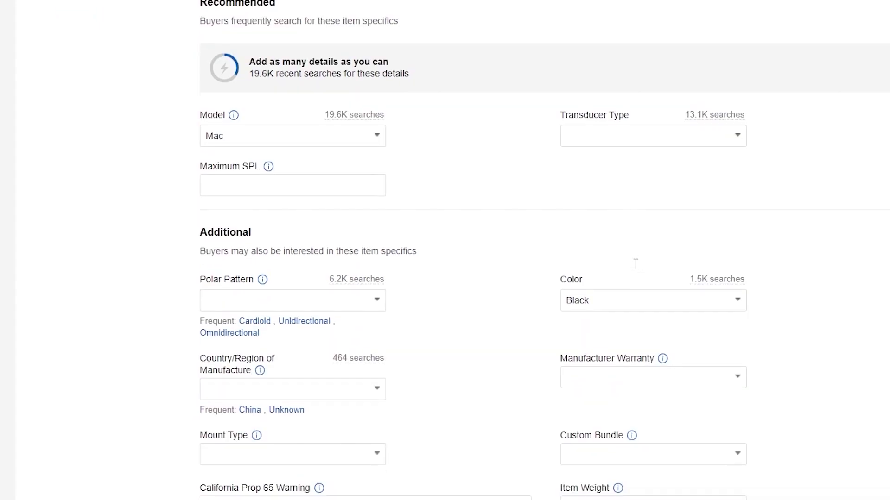
scroll(351, 243, down, 1)
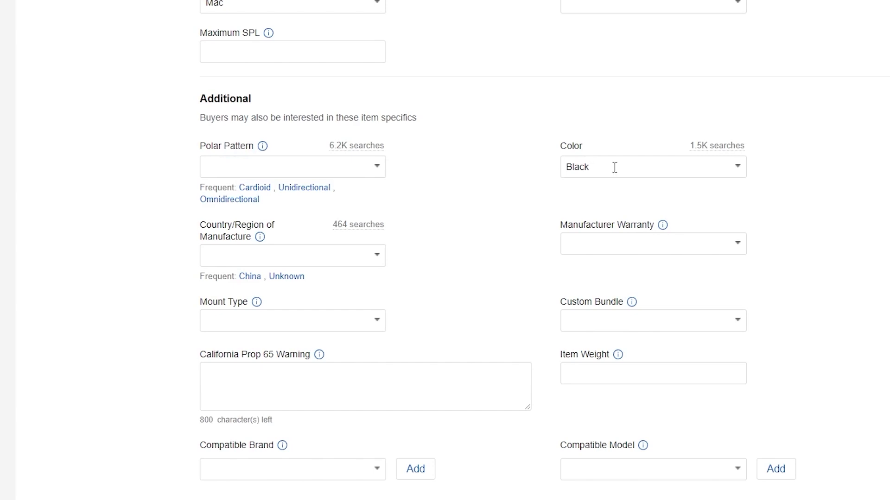
scroll(381, 244, down, 1)
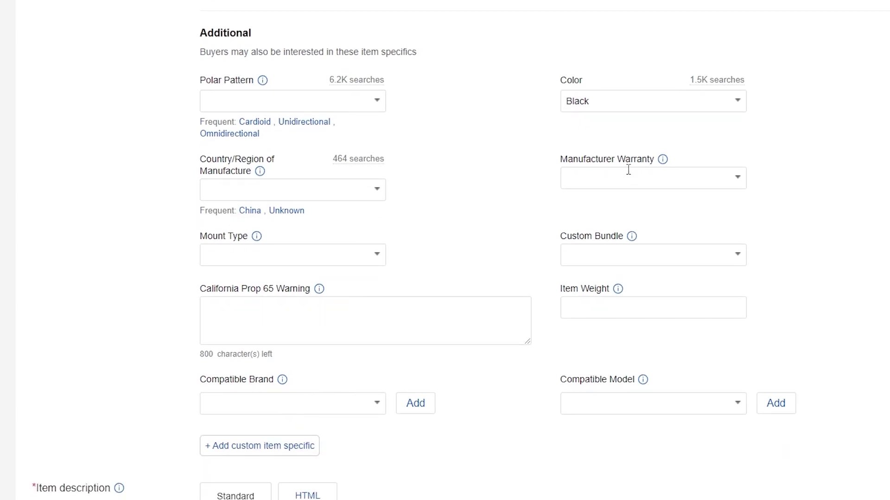
scroll(329, 239, down, 1)
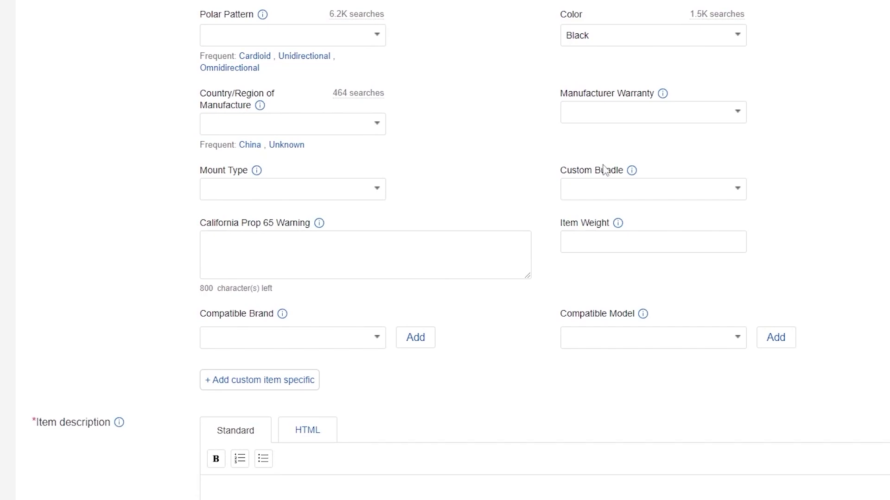
scroll(404, 157, down, 2)
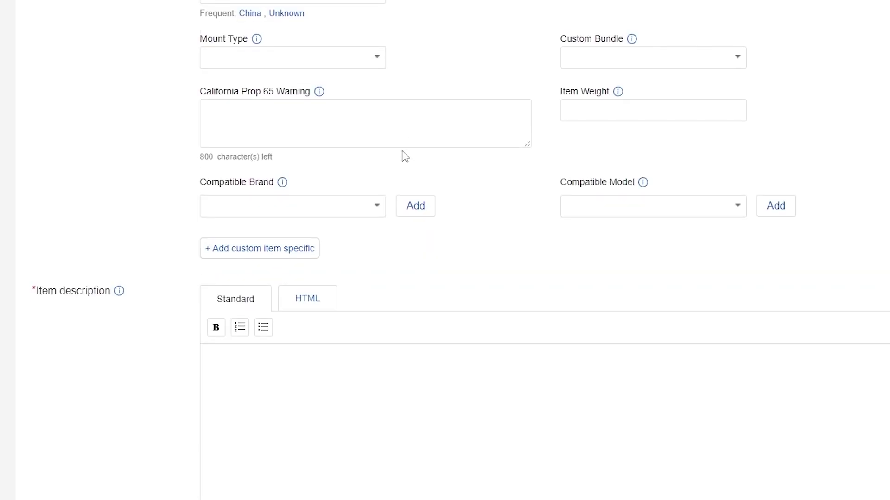
scroll(495, 139, down, 4)
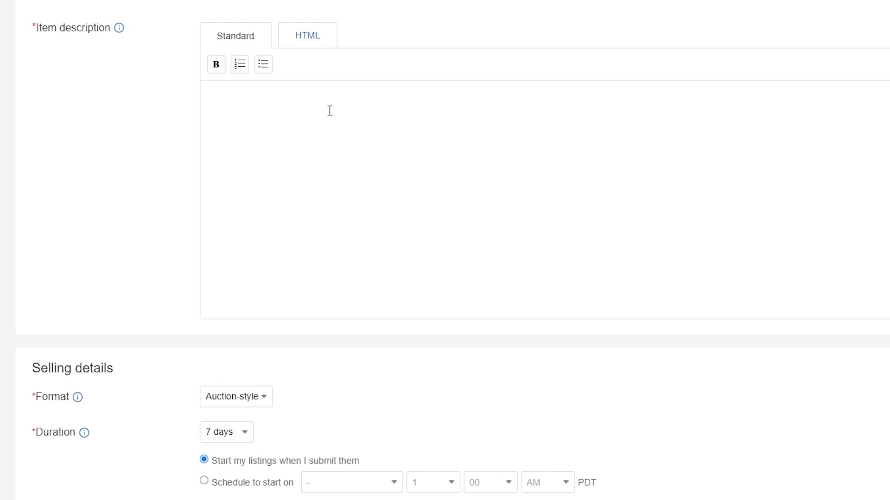
- Set the Selling details Format to Fixed price, giving Good 'Til Cancelled duration
scroll(329, 110, down, 4)
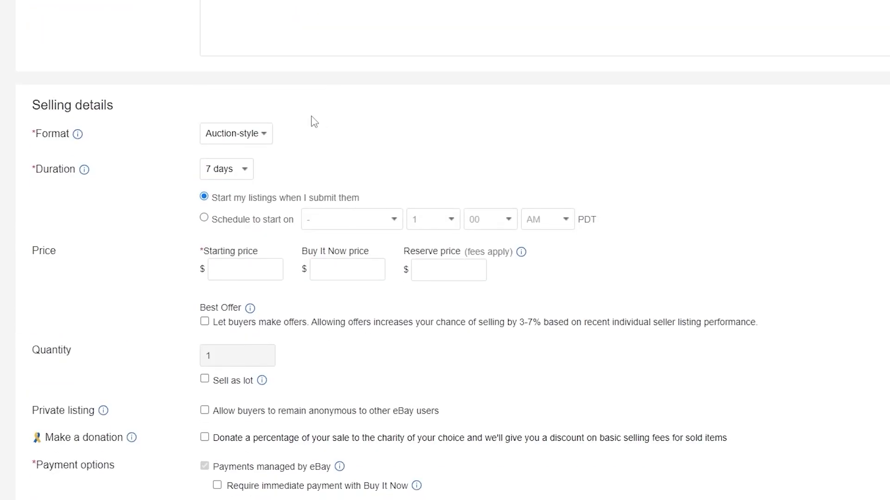
scroll(222, 134, down, 1)
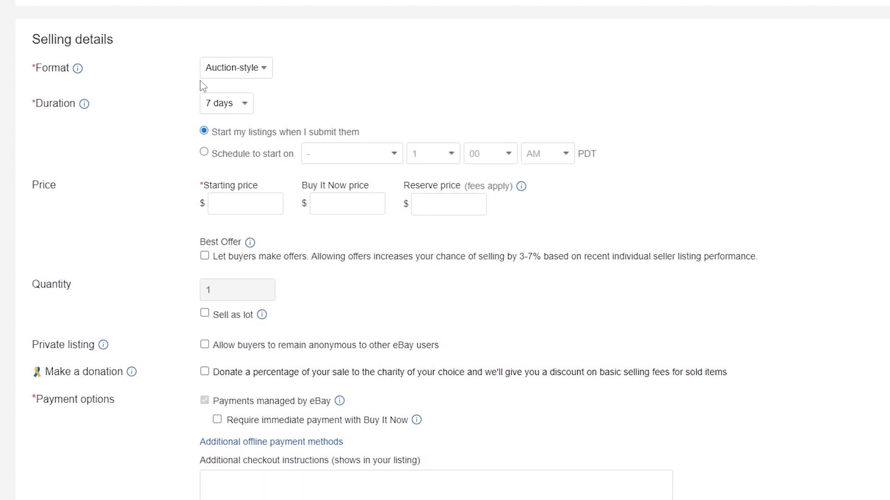
click(260, 71)
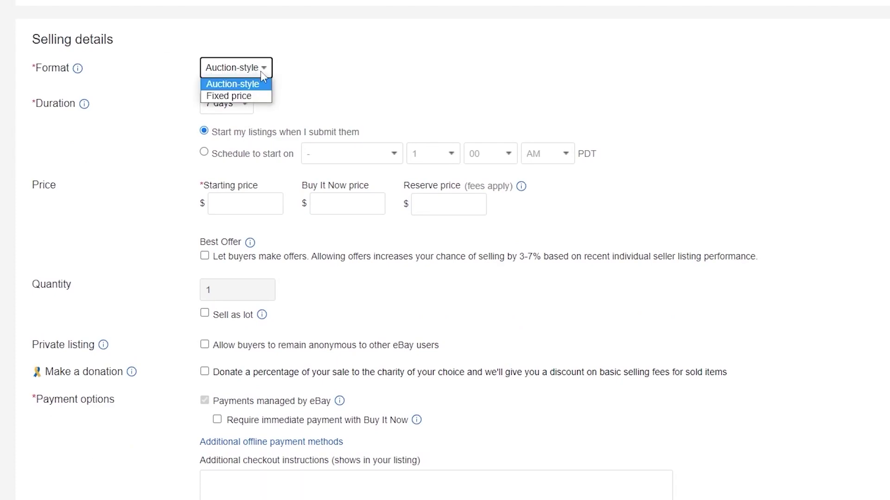
click(265, 96)
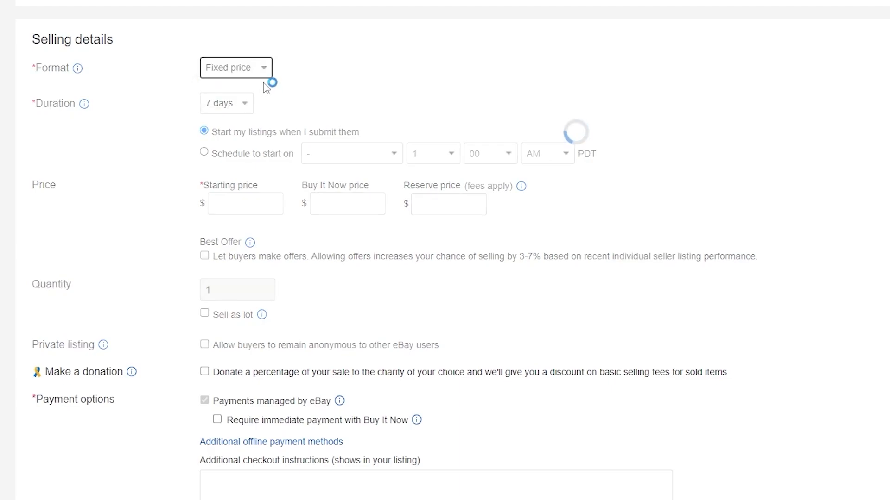
scroll(264, 78, down, 3)
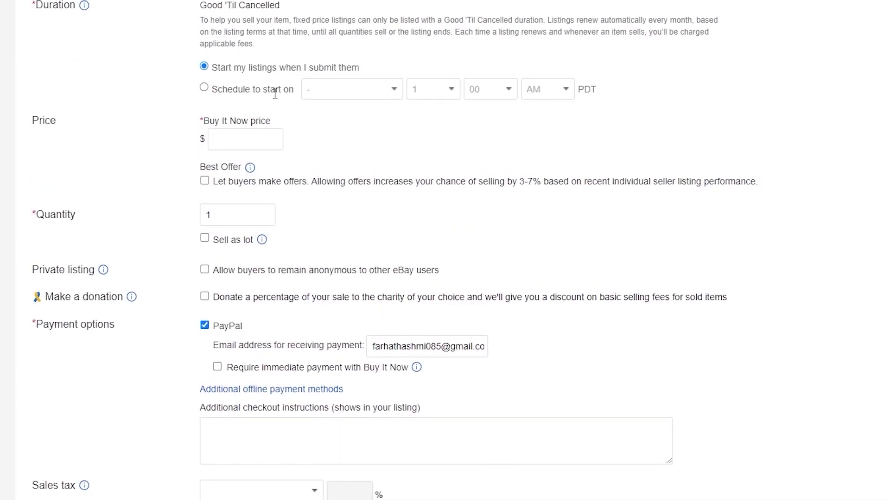
scroll(282, 88, up, 1)
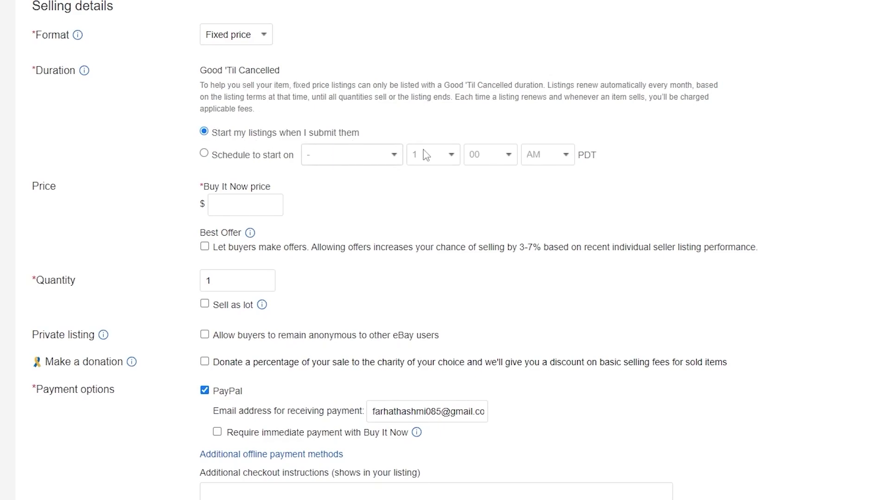
scroll(347, 148, down, 1)
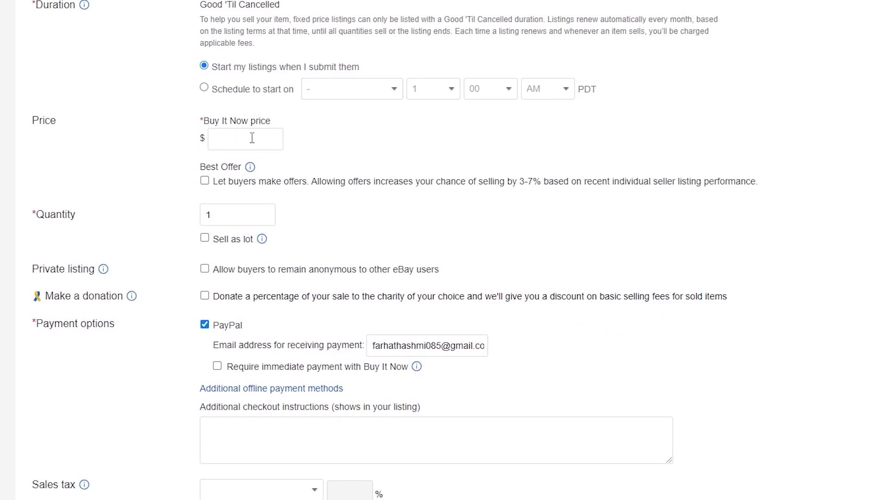
scroll(252, 138, down, 2)
scroll(246, 141, up, 1)
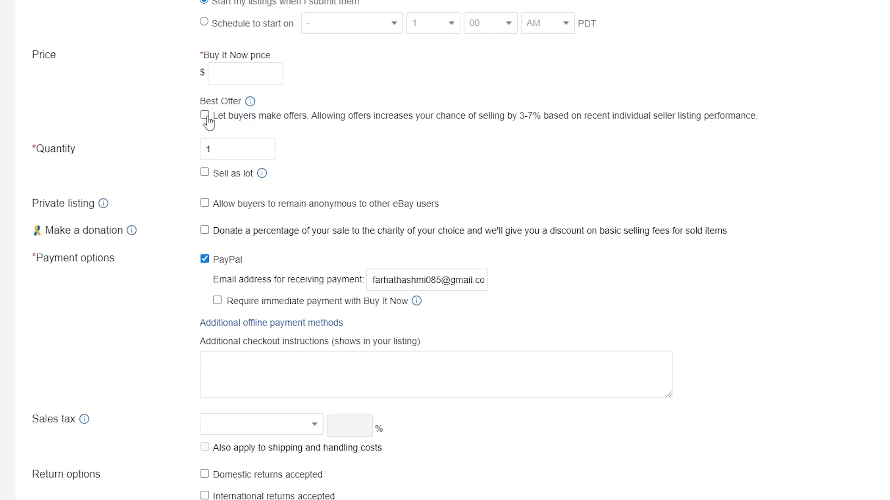
scroll(208, 123, down, 1)
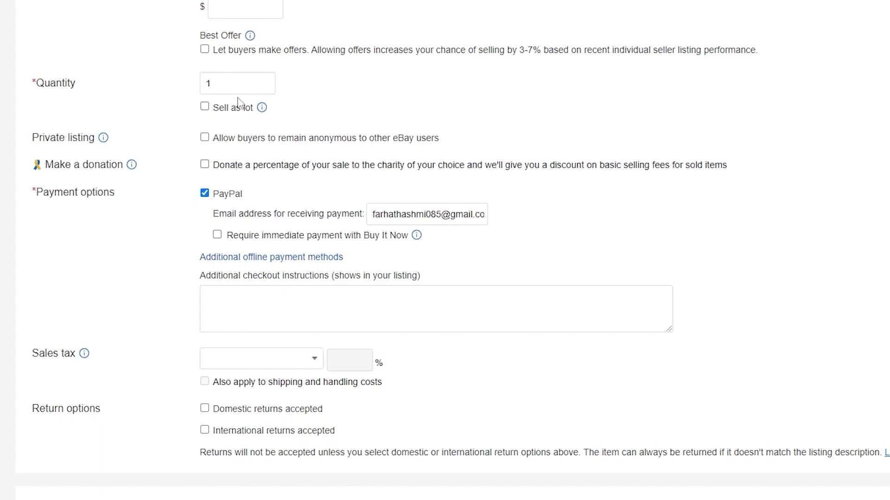
scroll(186, 134, down, 1)
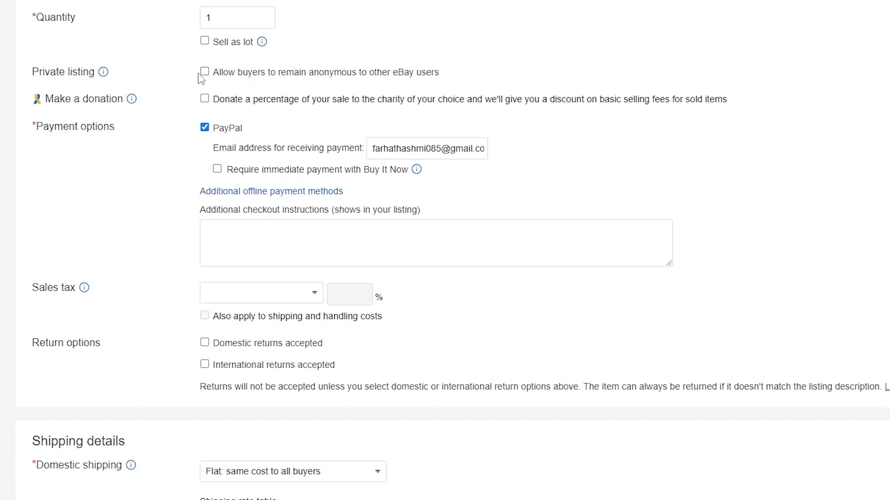
scroll(200, 110, down, 1)
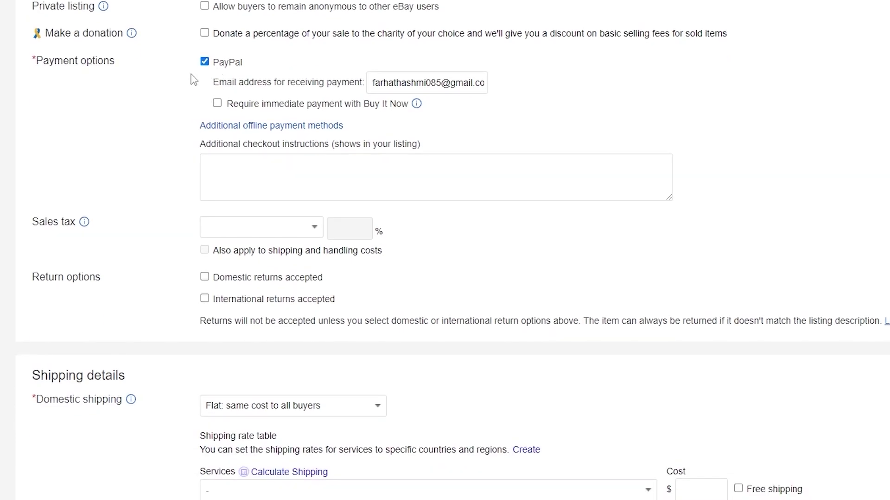
scroll(299, 111, down, 1)
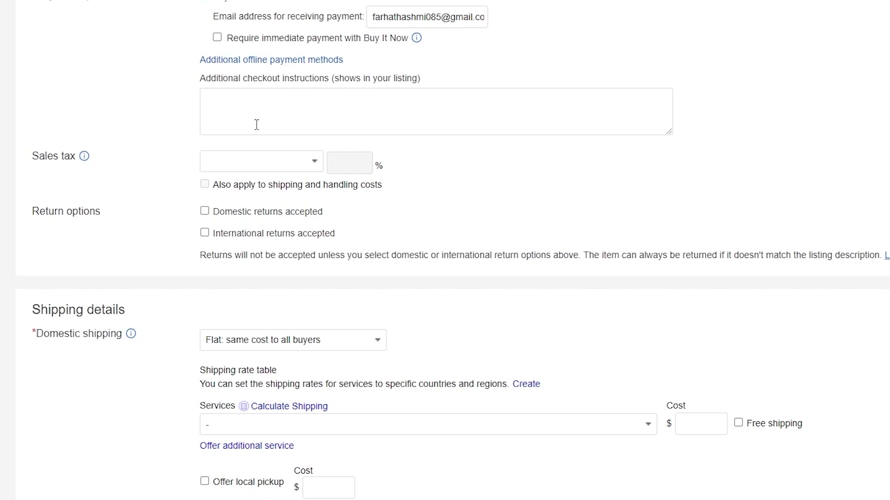
scroll(226, 109, down, 2)
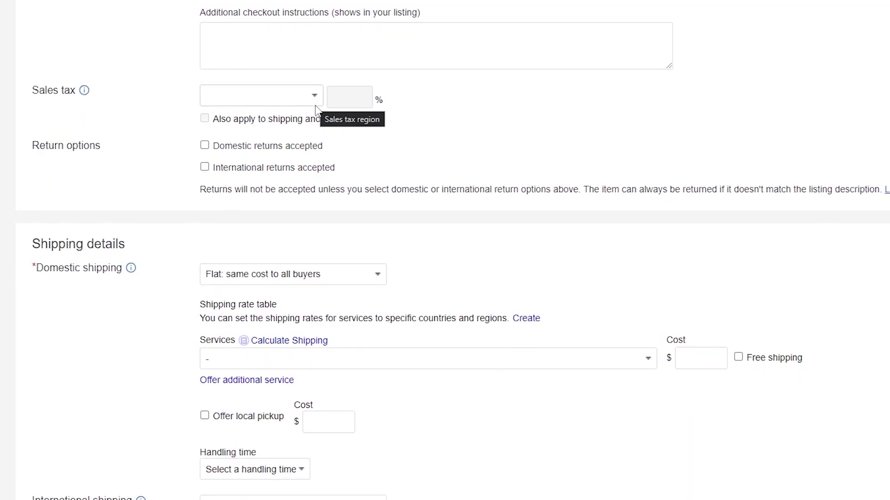
scroll(315, 109, up, 10)
- Enter 50 as the Buy It Now price
click(250, 200)
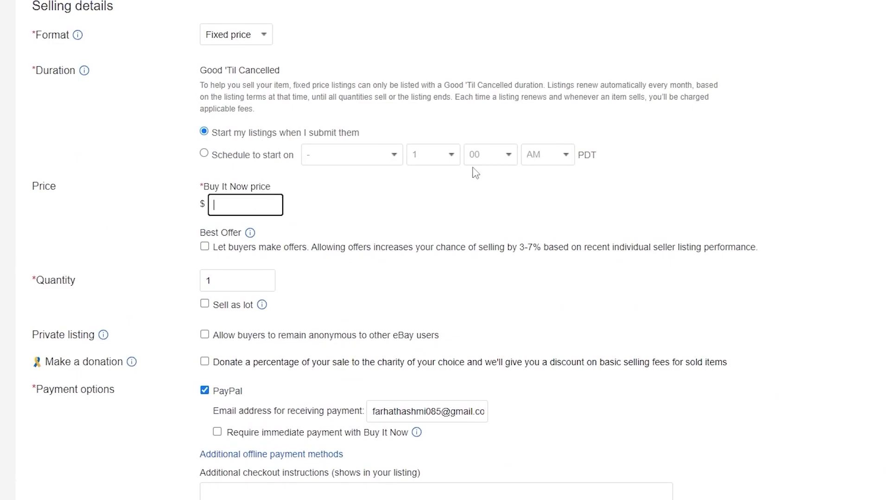
text(50)
scroll(460, 218, down, 11)
scroll(243, 216, up, 1)
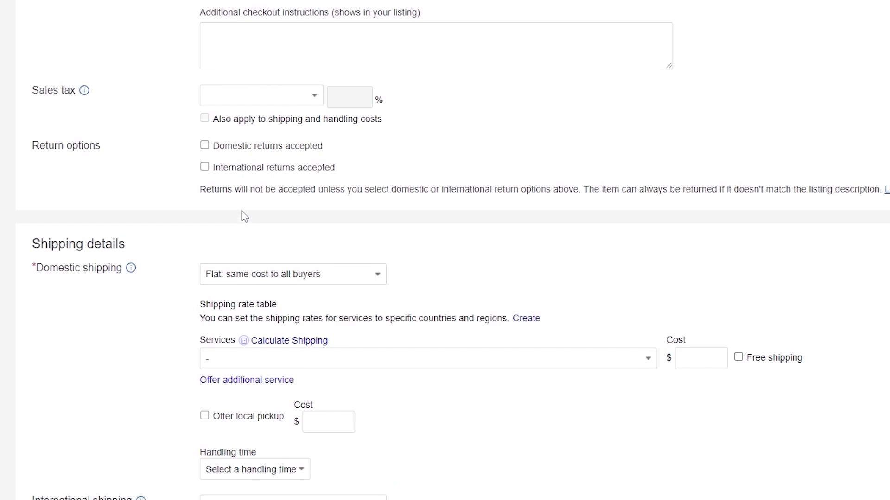
- Set the sales tax state to Iowa, replacing American Samoa, and select the tax percentage box
click(278, 99)
scroll(272, 155, down, 5)
scroll(272, 155, down, 8)
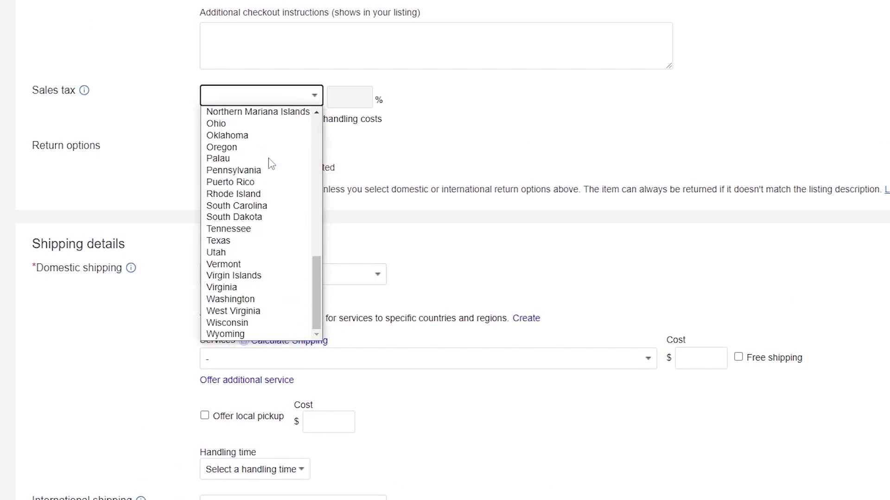
scroll(254, 147, up, 15)
click(254, 148)
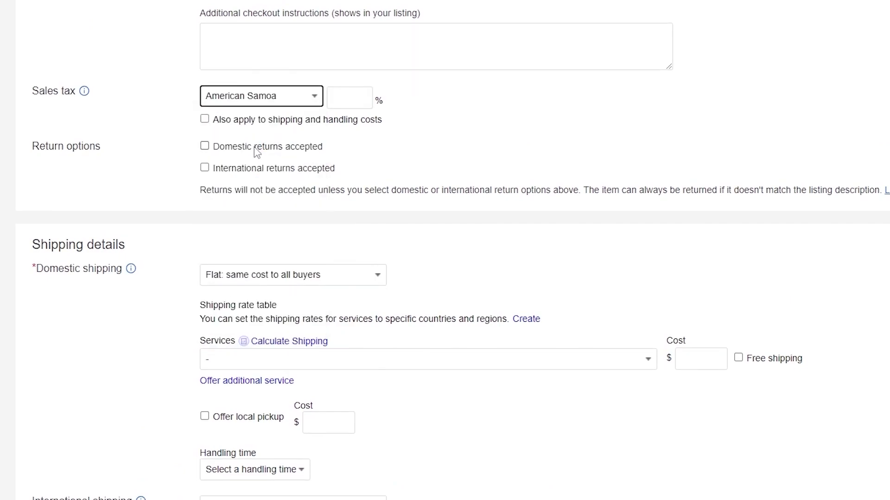
click(284, 99)
scroll(259, 204, down, 3)
click(258, 192)
click(341, 103)
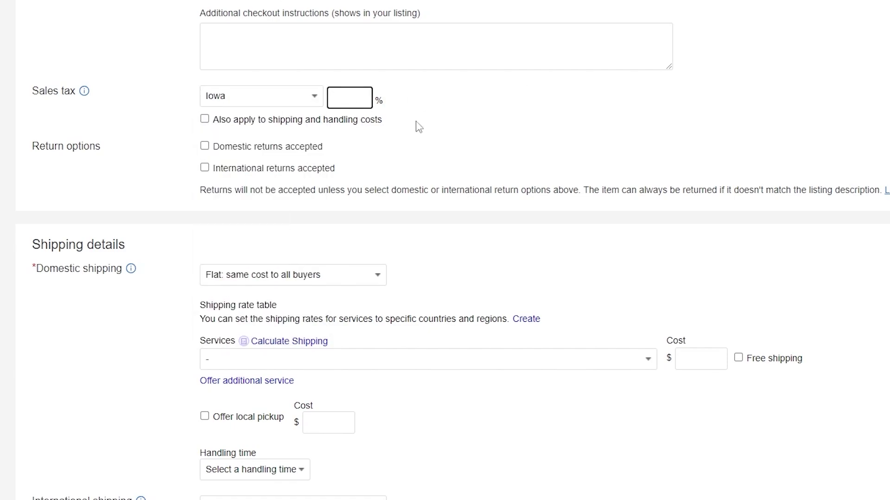
scroll(479, 111, down, 1)
scroll(119, 113, down, 4)
scroll(159, 139, up, 3)
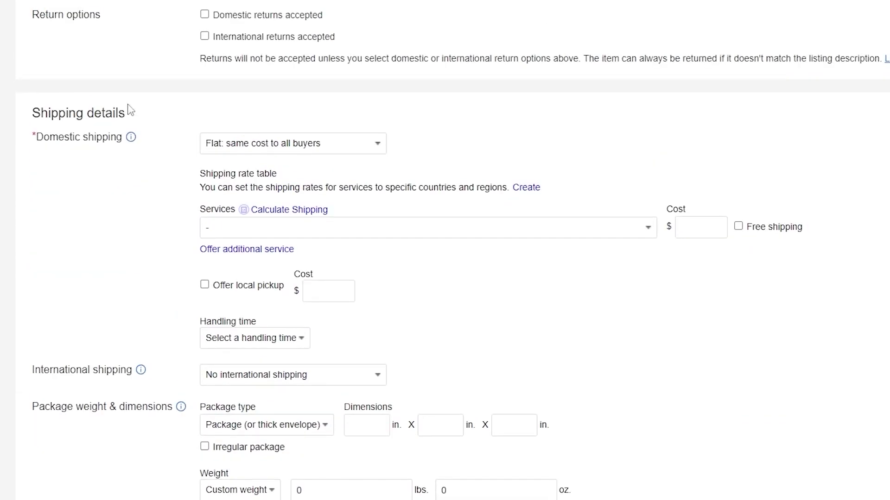
scroll(258, 90, down, 1)
scroll(257, 91, down, 1)
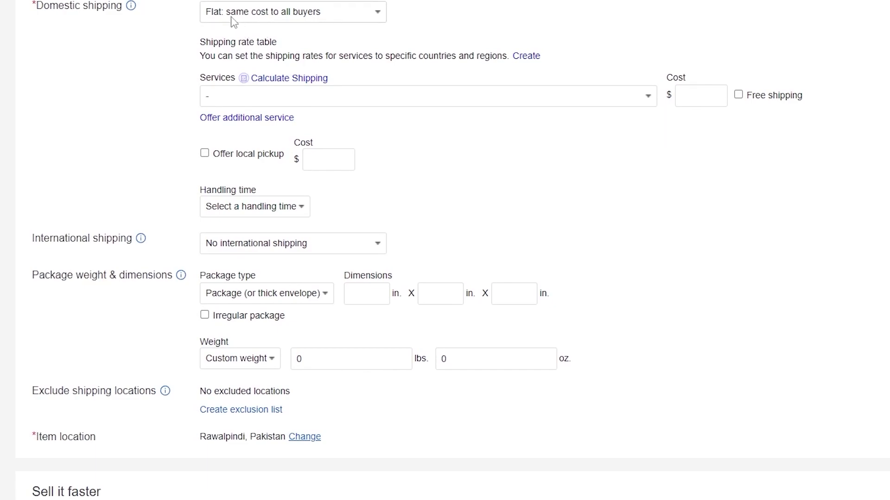
click(232, 14)
click(281, 12)
click(299, 11)
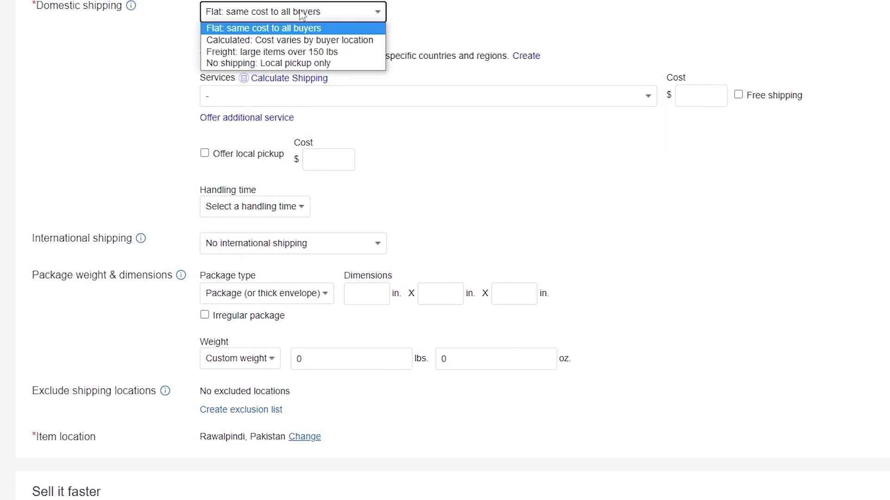
click(301, 14)
scroll(146, 150, down, 3)
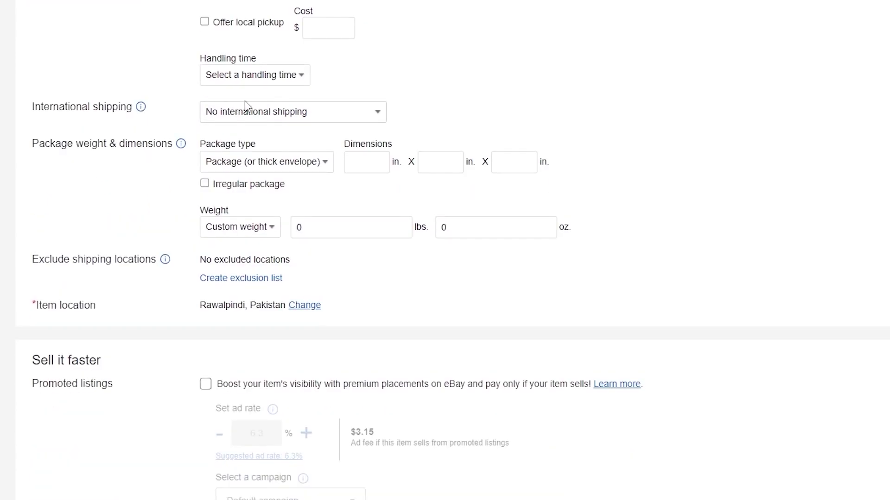
scroll(250, 125, down, 1)
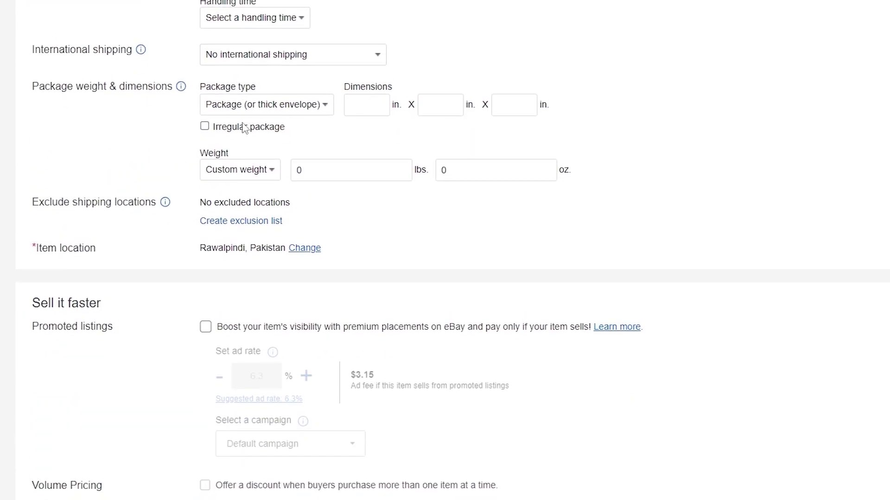
scroll(244, 128, up, 1)
scroll(240, 179, up, 1)
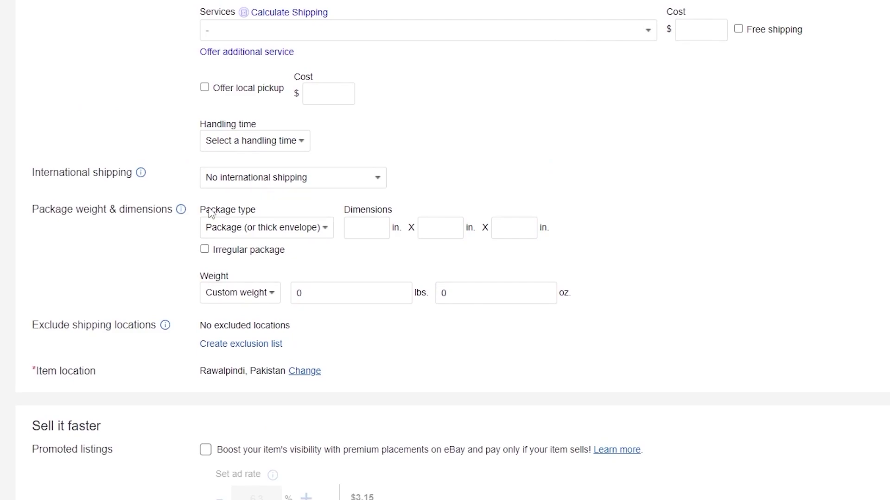
scroll(209, 212, up, 1)
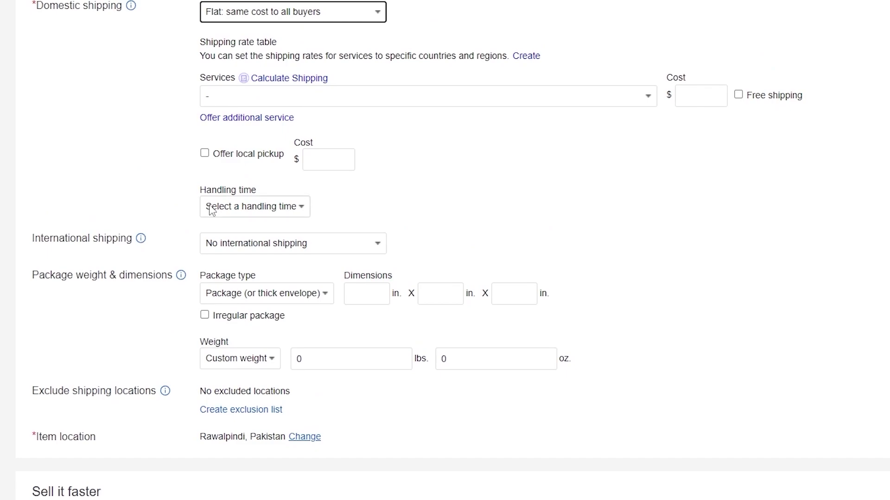
- Scroll to the bottom of the form and list the Blue Snowball iCE microphone
scroll(213, 209, down, 8)
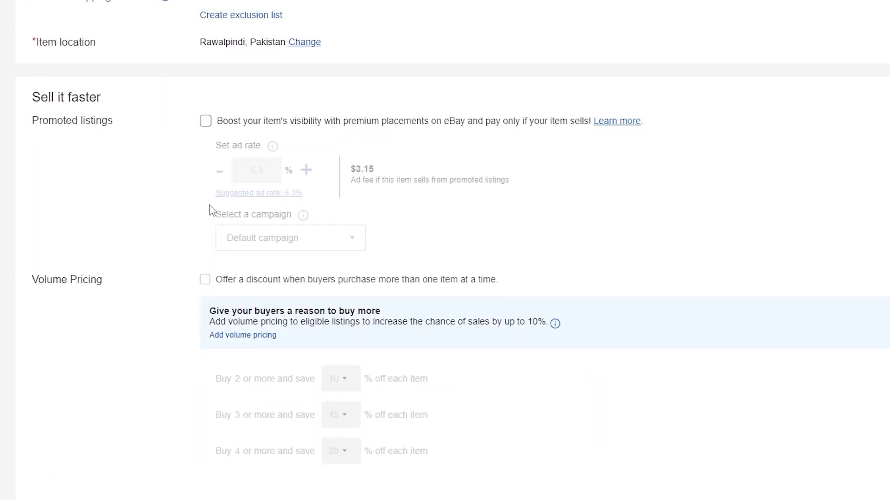
scroll(169, 147, up, 1)
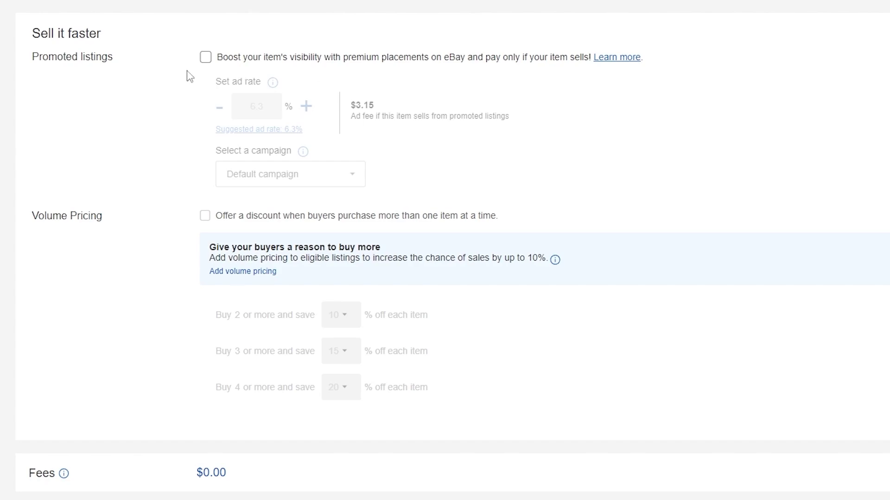
scroll(165, 90, down, 1)
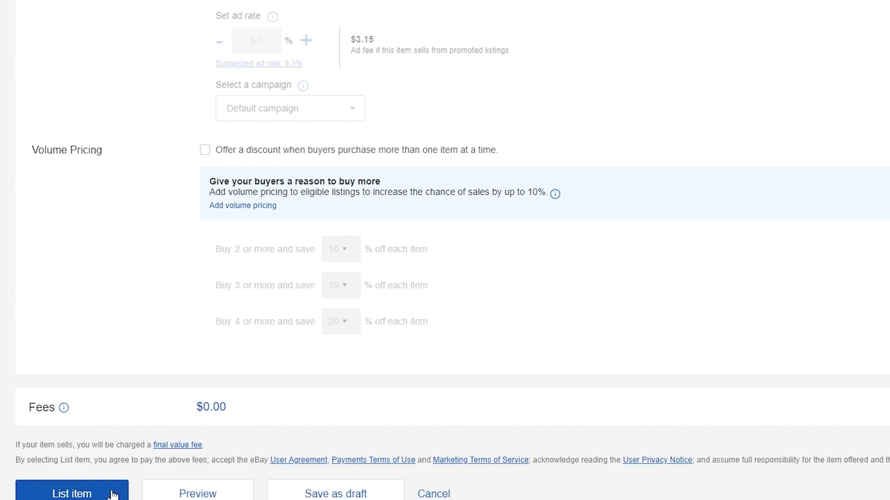
click(113, 495)
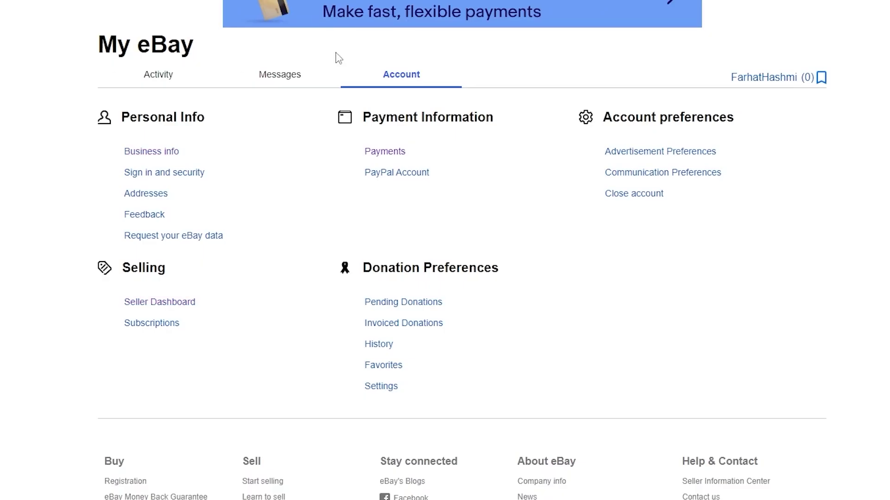
- Scroll through the My eBay Account page's Personal Info, Payment and Selling sections
scroll(292, 249, down, 3)
scroll(292, 250, up, 3)
scroll(816, 391, up, 2)
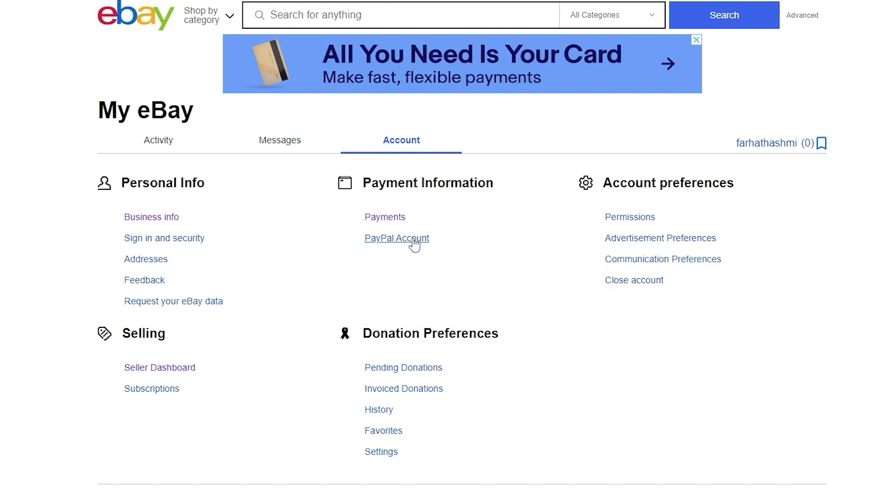
scroll(320, 311, down, 4)
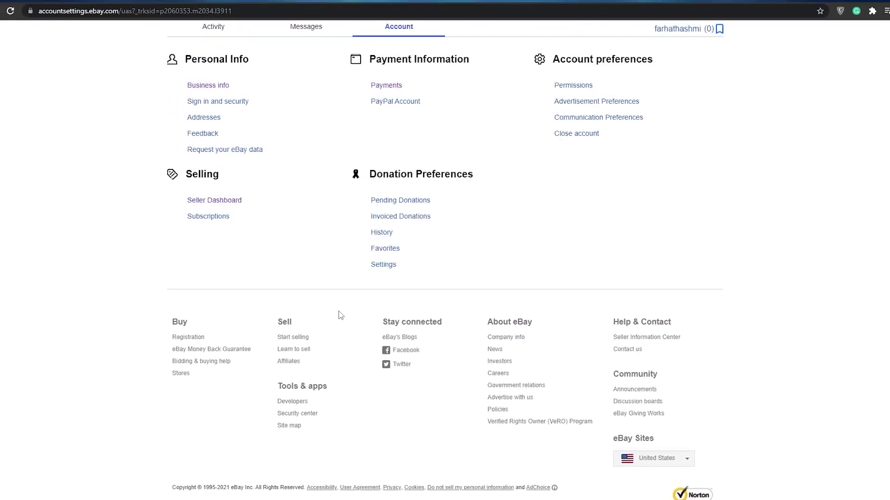
scroll(342, 311, up, 3)
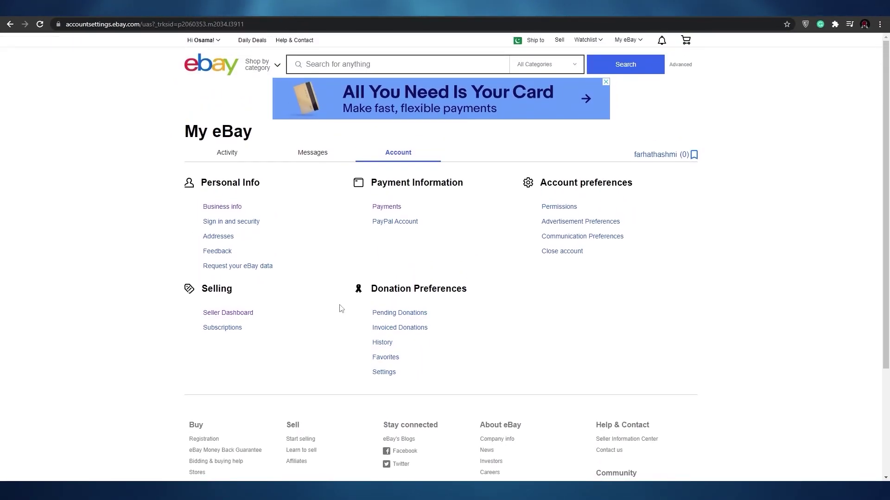
scroll(342, 308, down, 3)
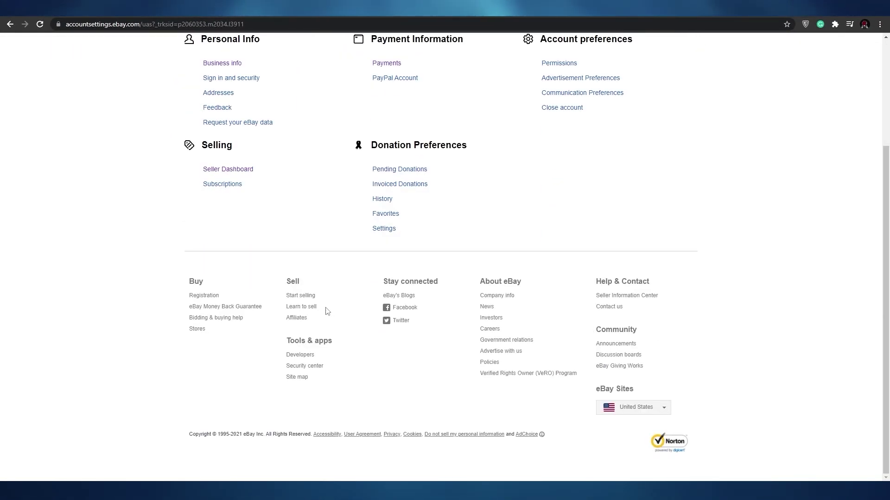